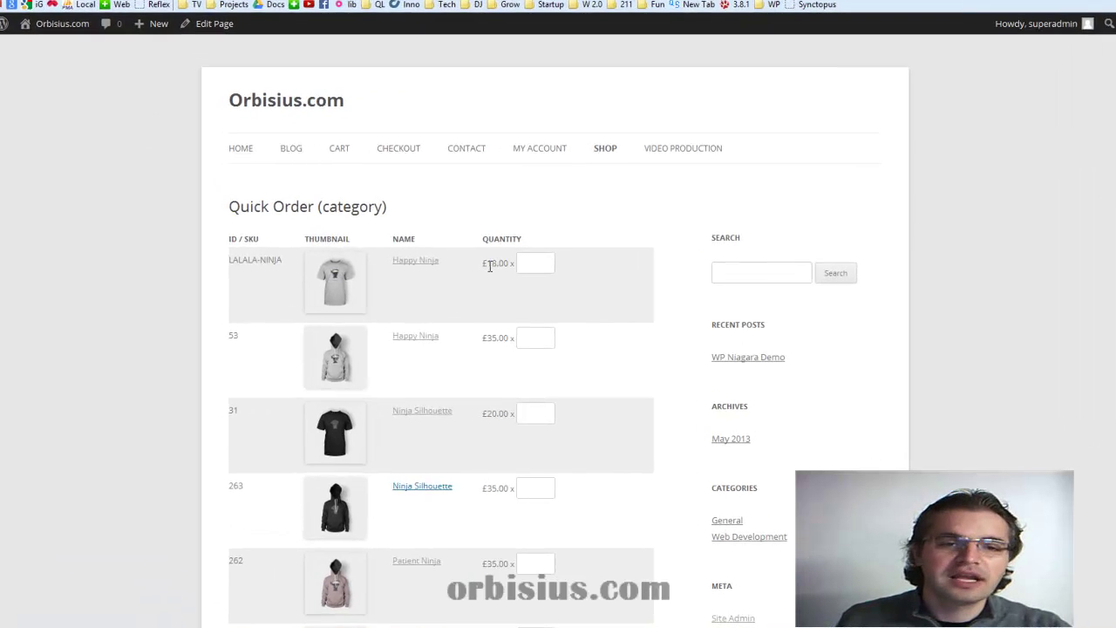
click(543, 257)
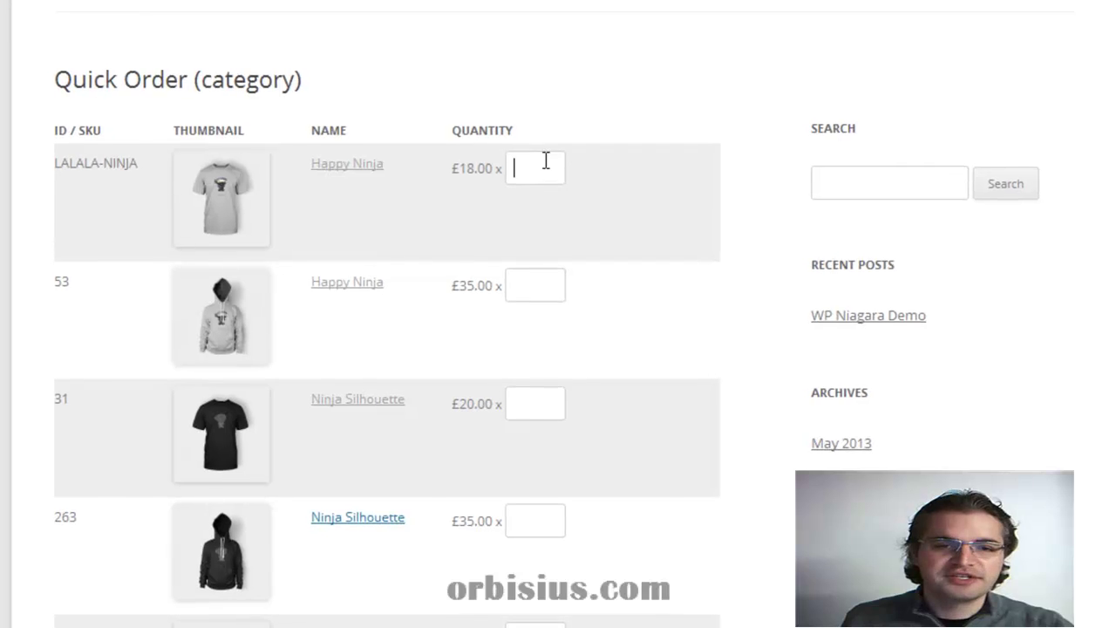
click(538, 280)
scroll(534, 292, down, 5)
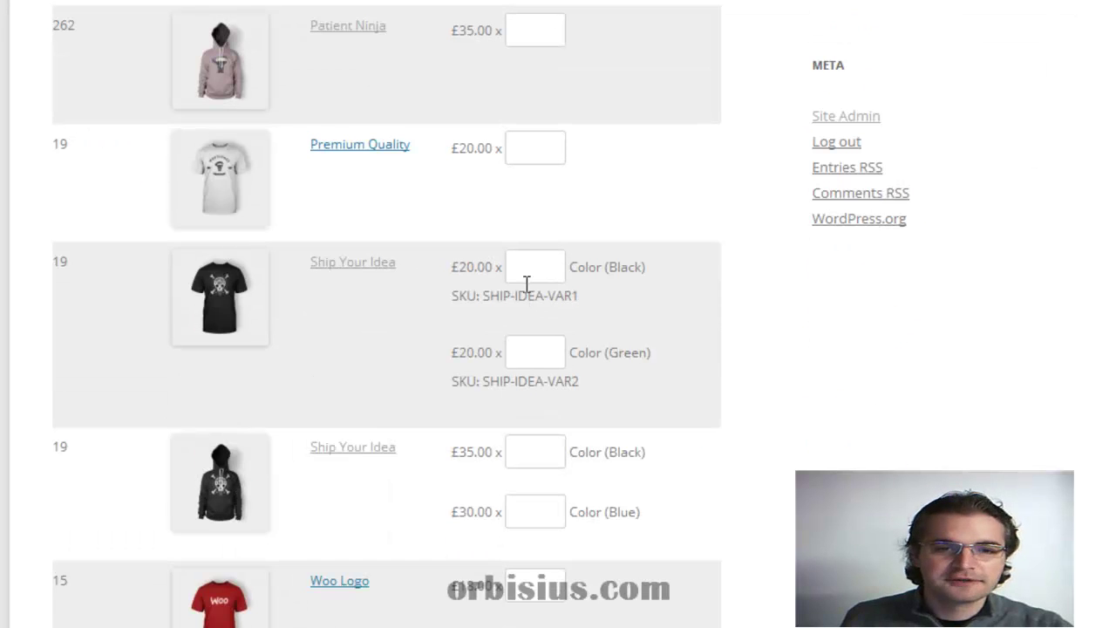
click(523, 266)
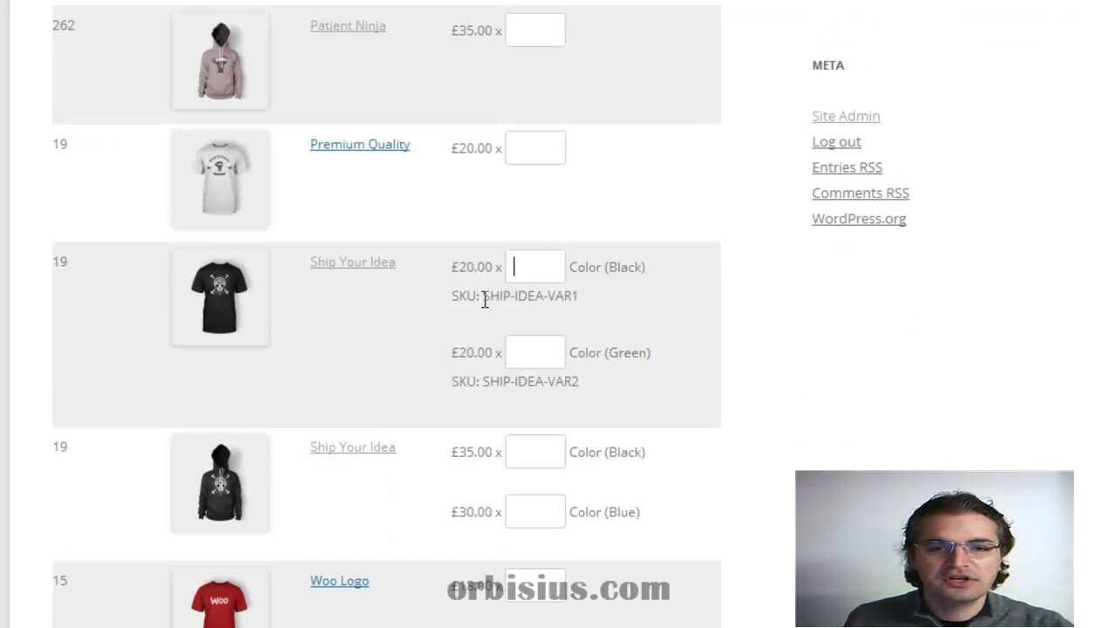
scroll(483, 305, down, 1)
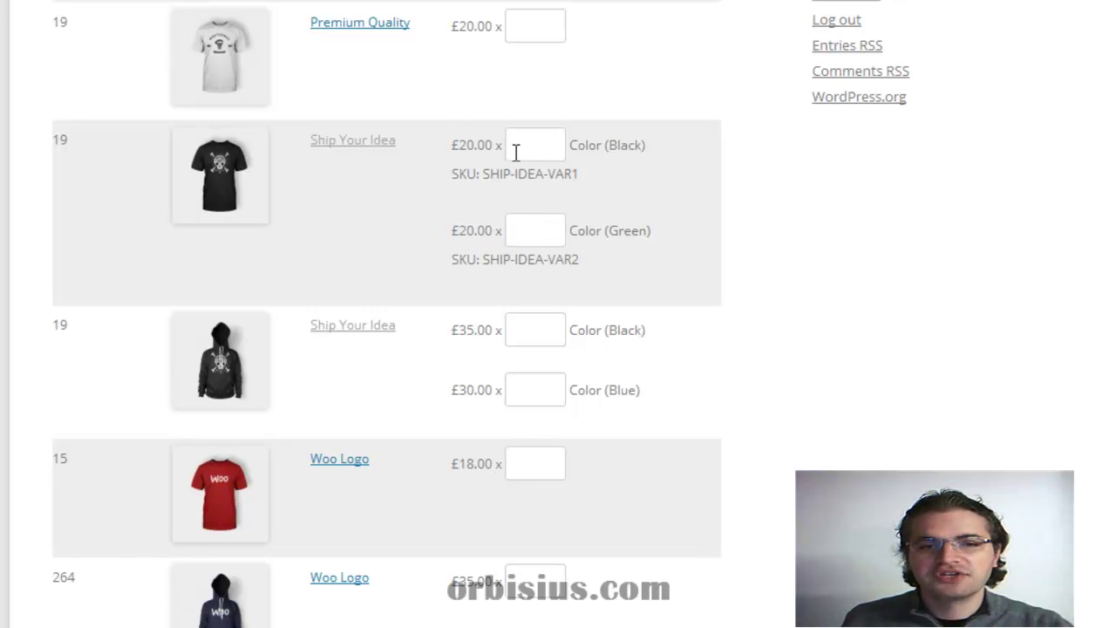
click(540, 232)
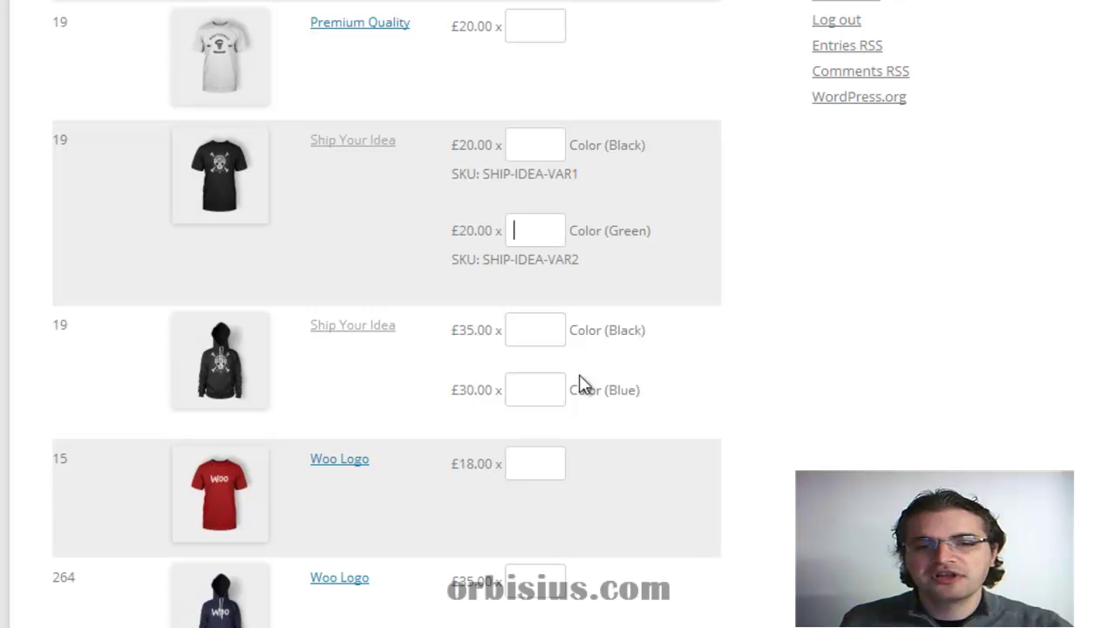
click(559, 338)
scroll(545, 348, down, 2)
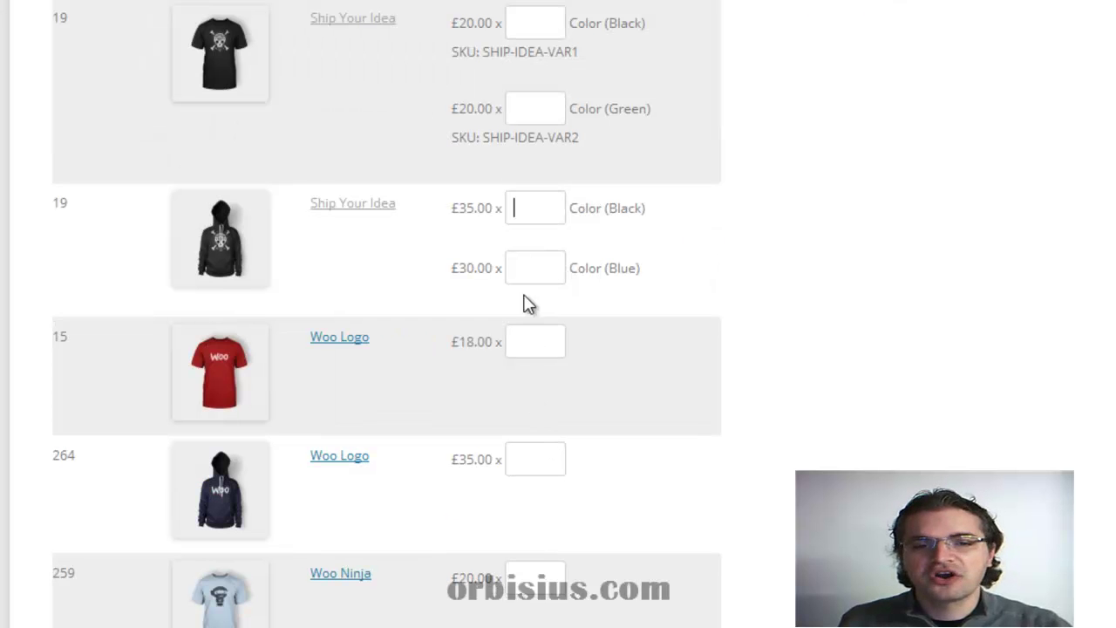
drag(450, 208, 502, 215)
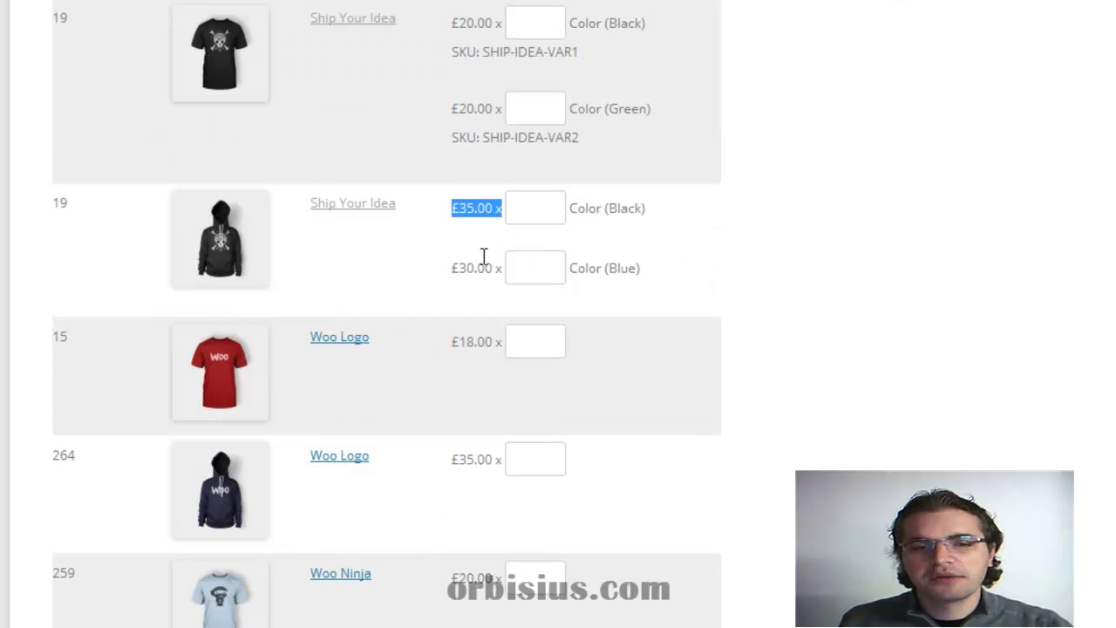
click(536, 272)
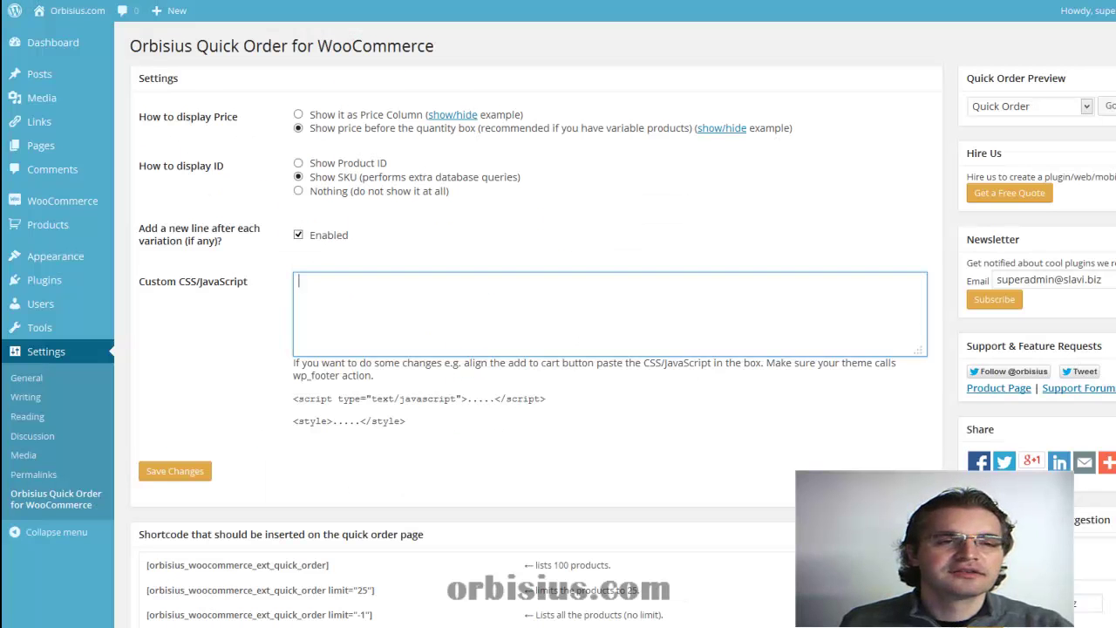
Open the Orbisius Quick Order for WooCommerce settings from Installed Plugins
mouse_move(51, 281)
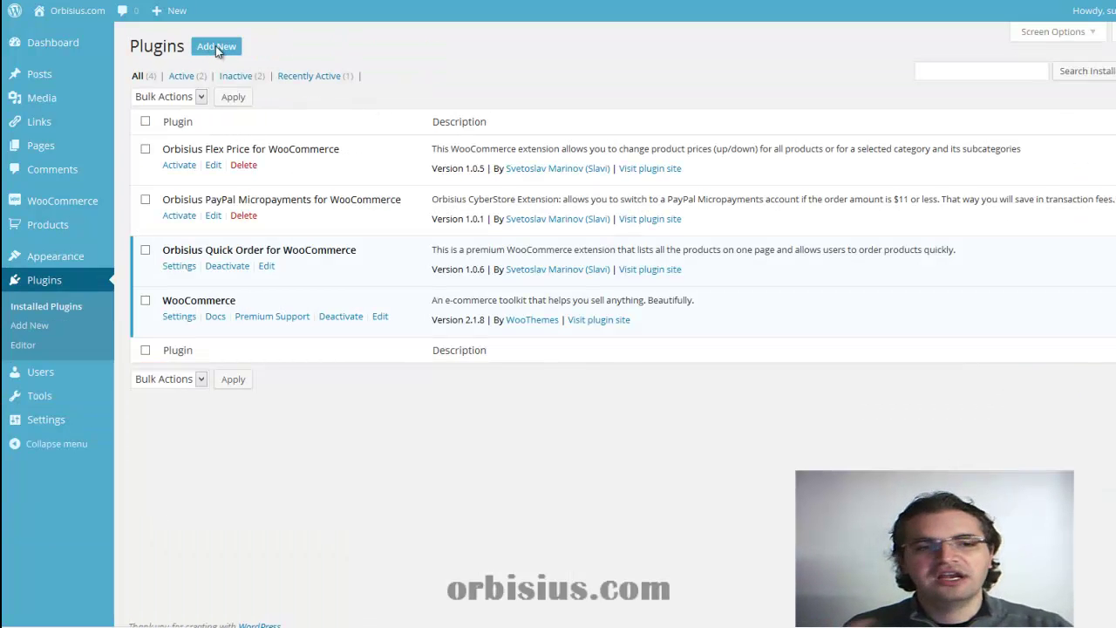
click(184, 269)
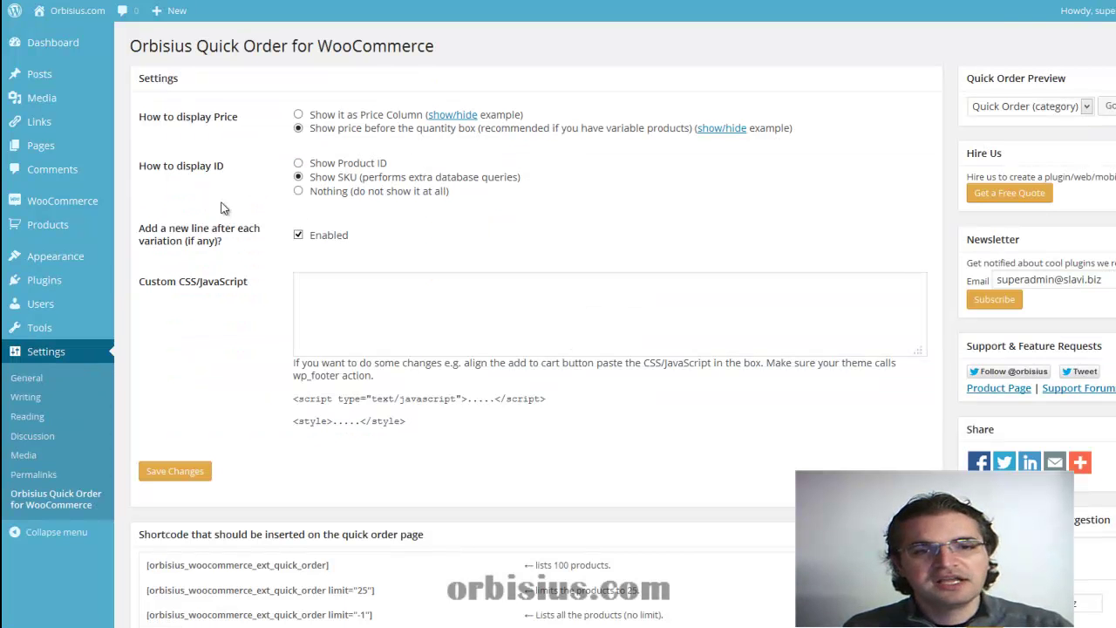
Compare both price layouts, keep price before the quantity box, choose Show Product ID, and save
click(349, 120)
click(450, 116)
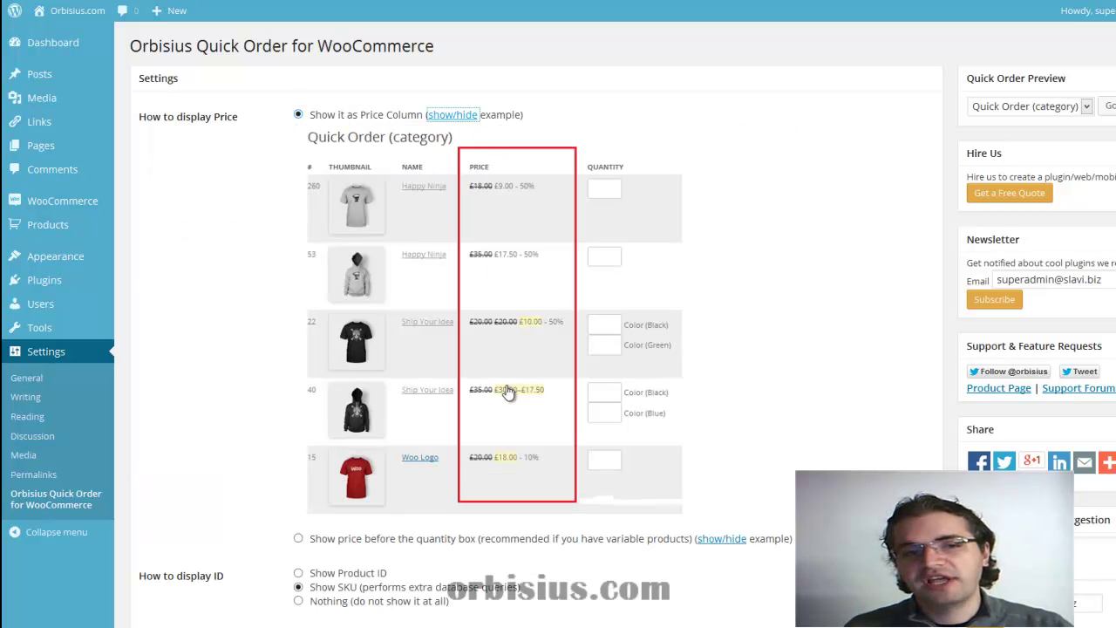
click(443, 117)
click(425, 131)
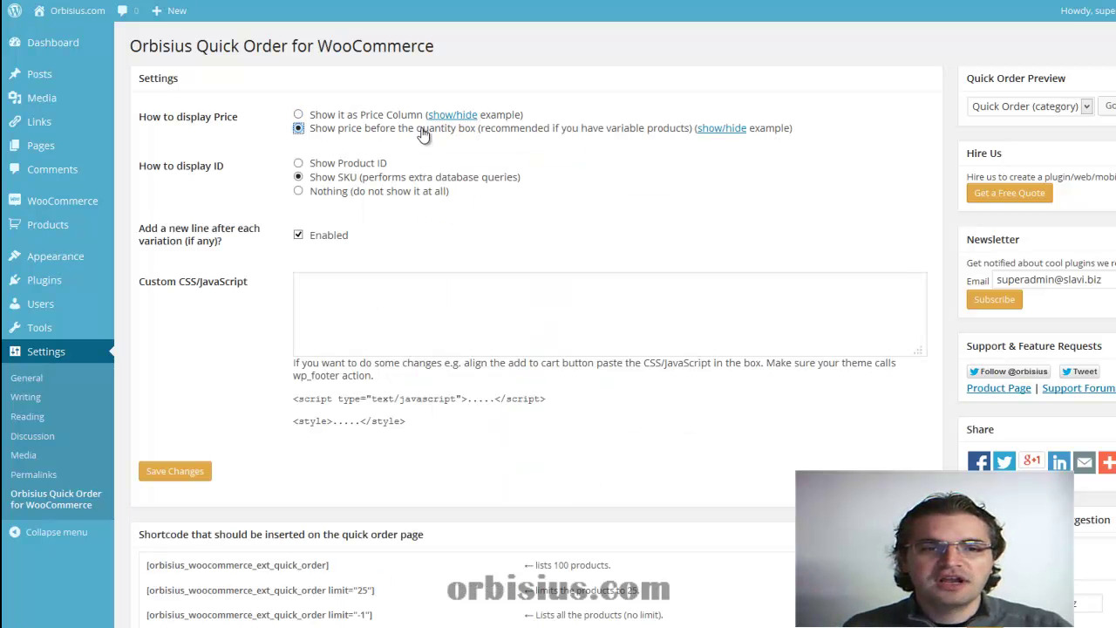
click(711, 131)
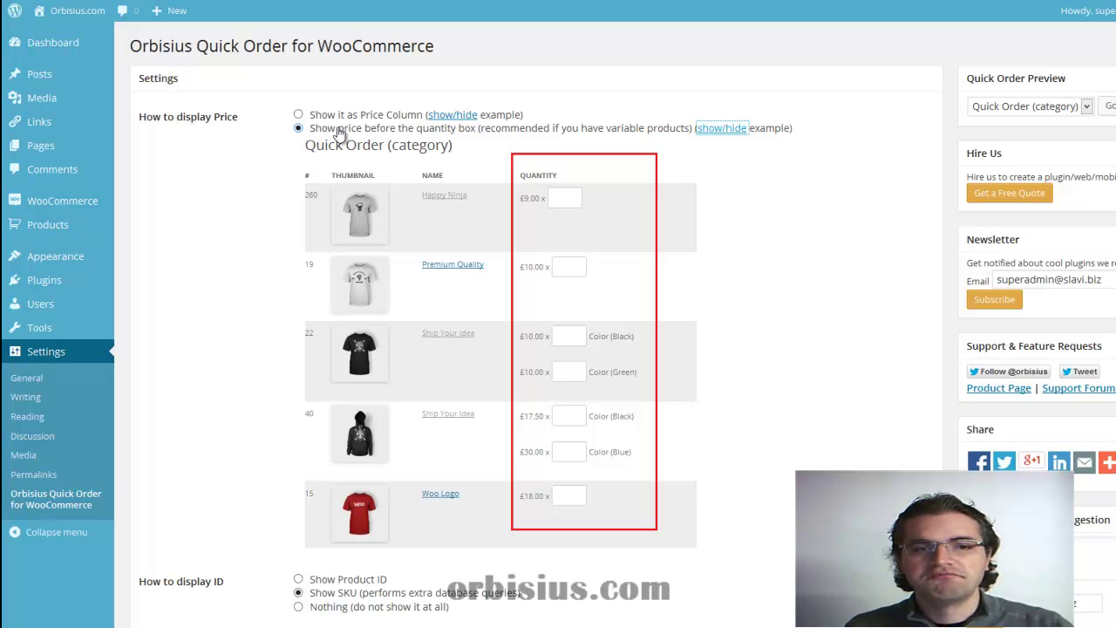
click(735, 129)
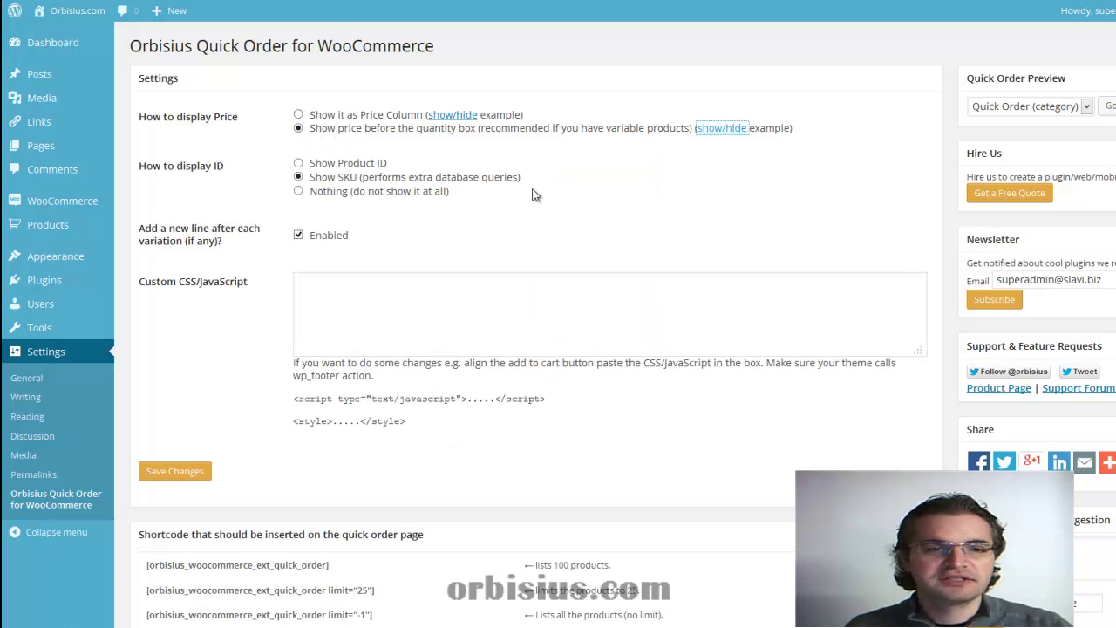
click(314, 164)
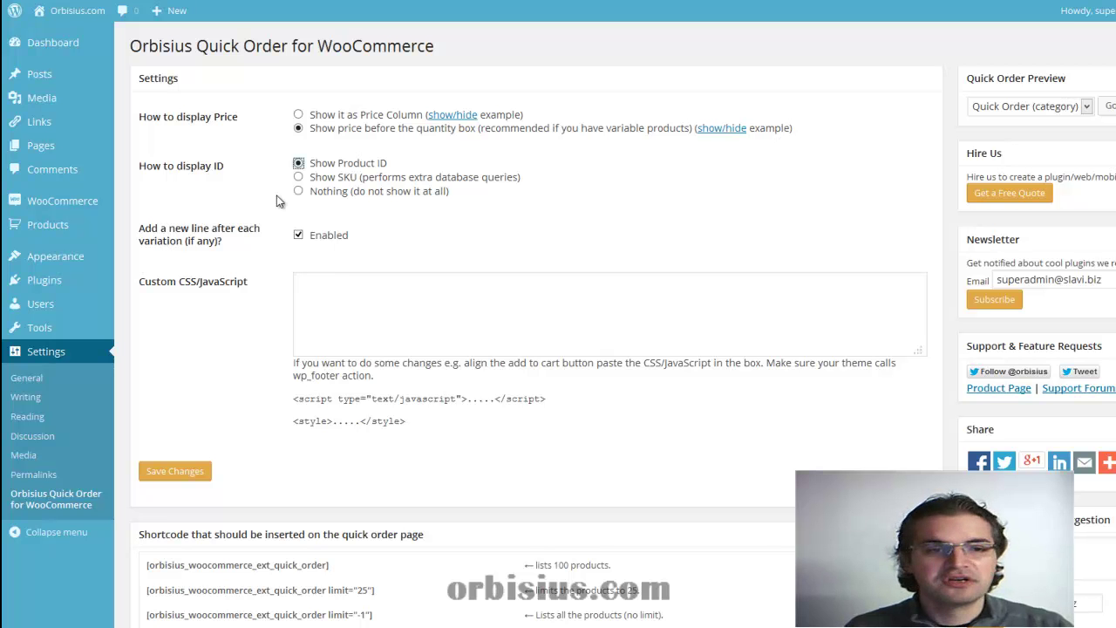
click(187, 476)
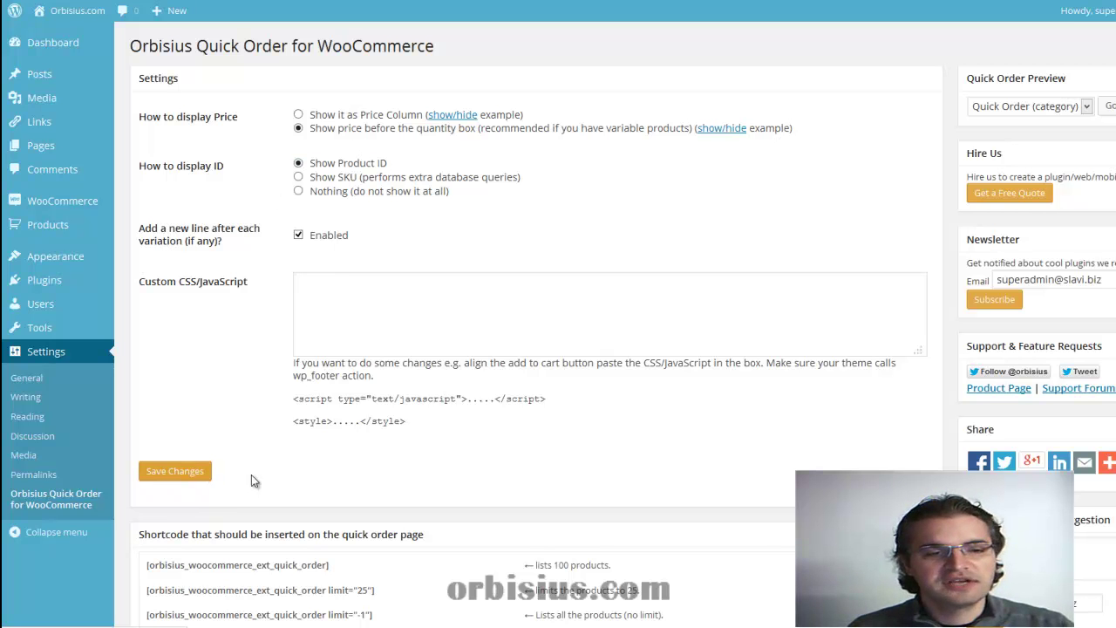
Examine the example shortcodes' limit="-1" and category parameters on the settings page
scroll(342, 475, down, 2)
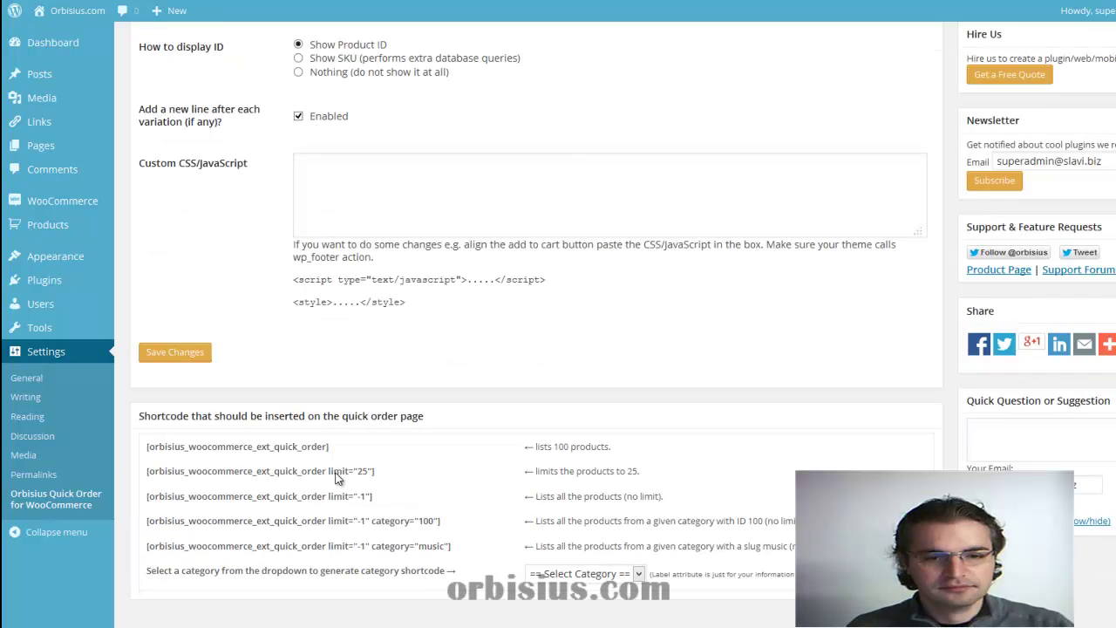
scroll(330, 469, down, 1)
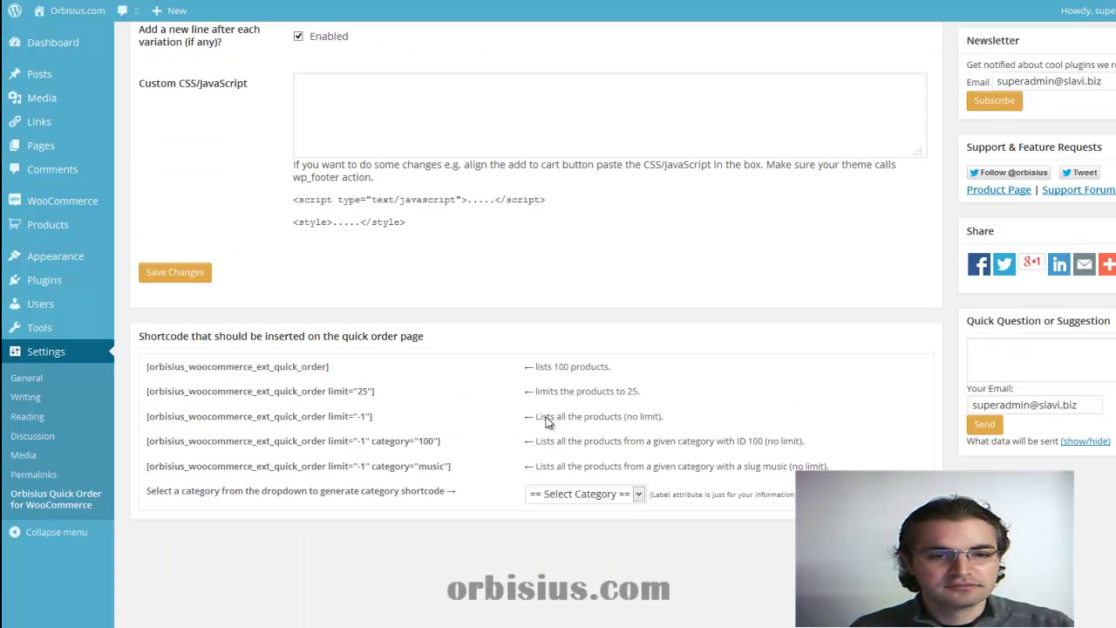
drag(536, 367, 799, 334)
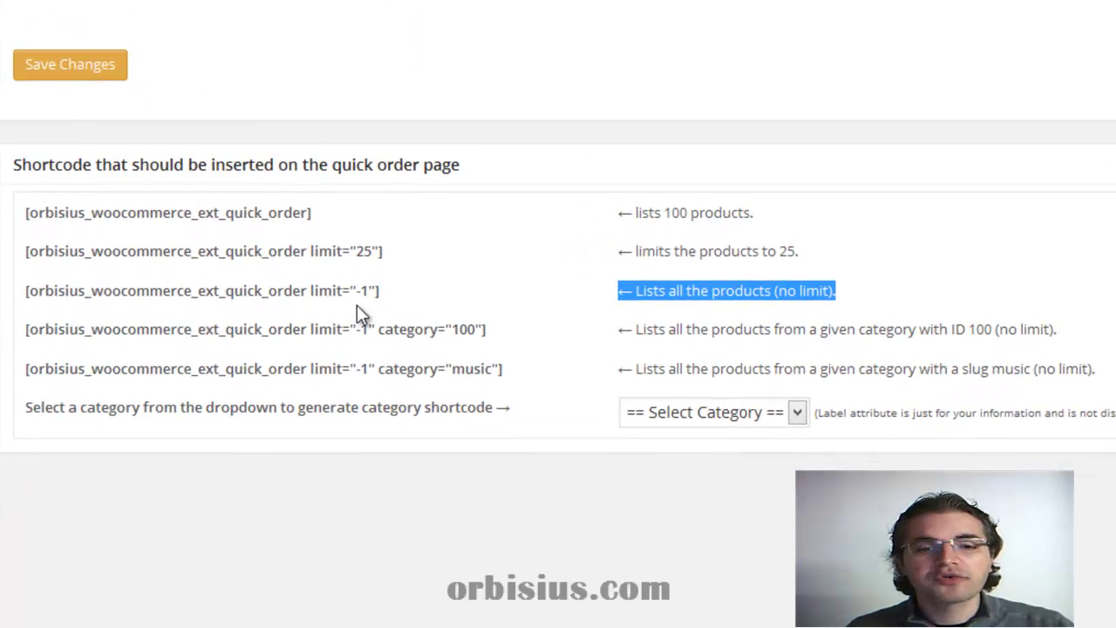
click(816, 296)
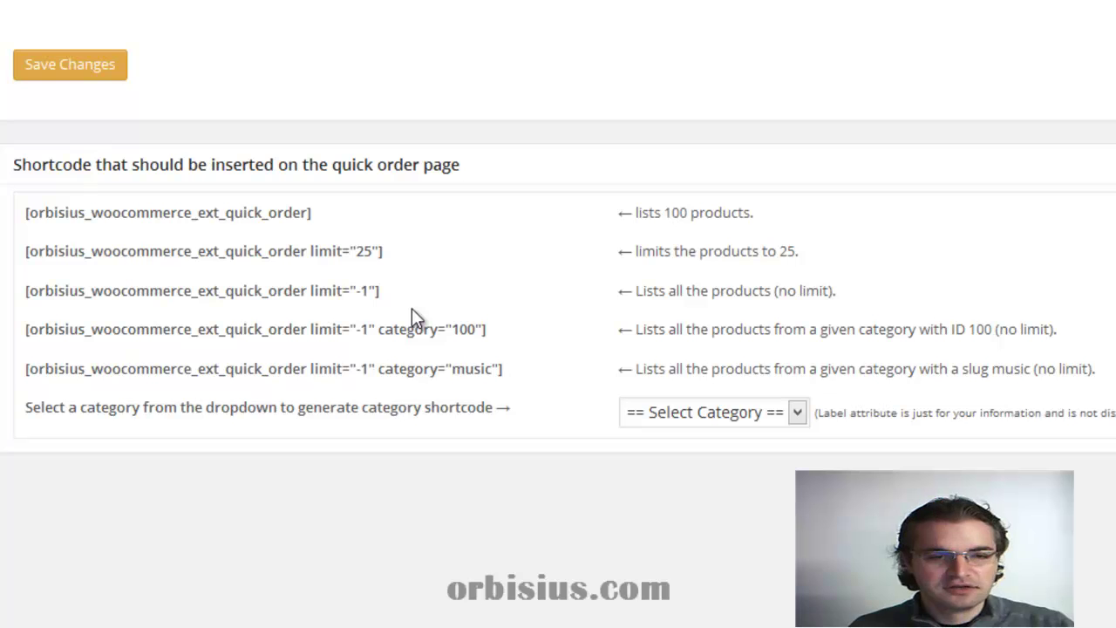
double_click(363, 292)
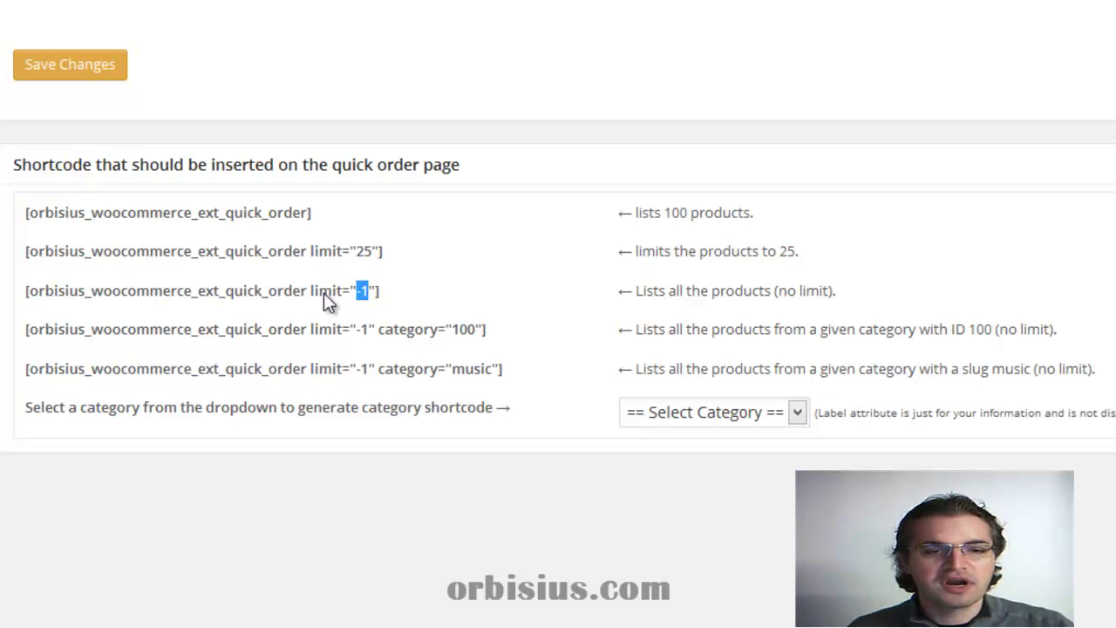
double_click(325, 293)
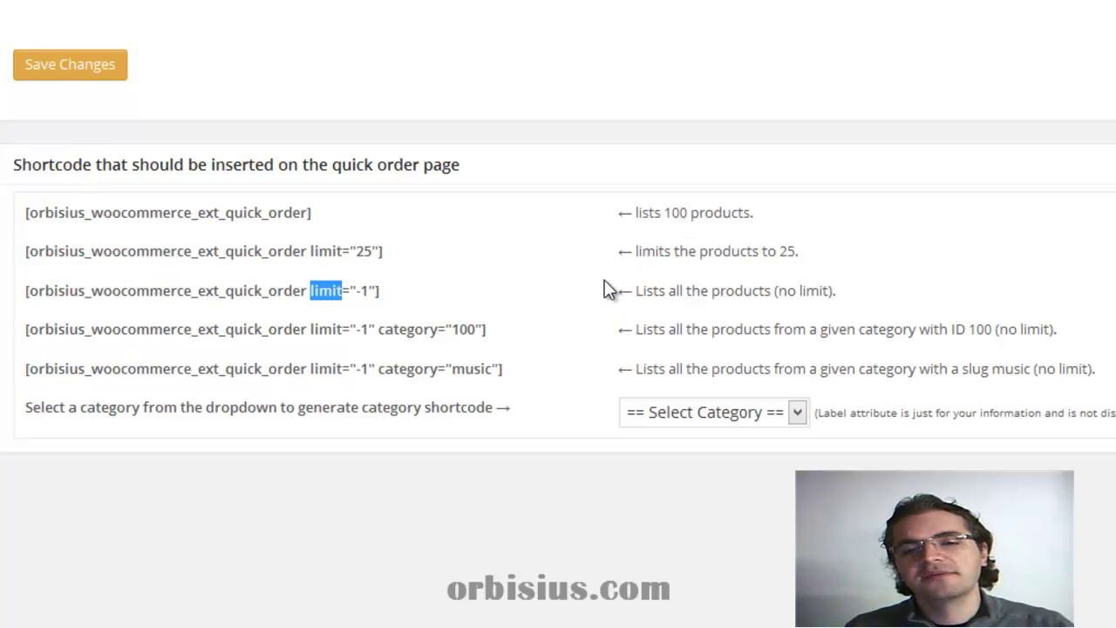
triple_click(389, 290)
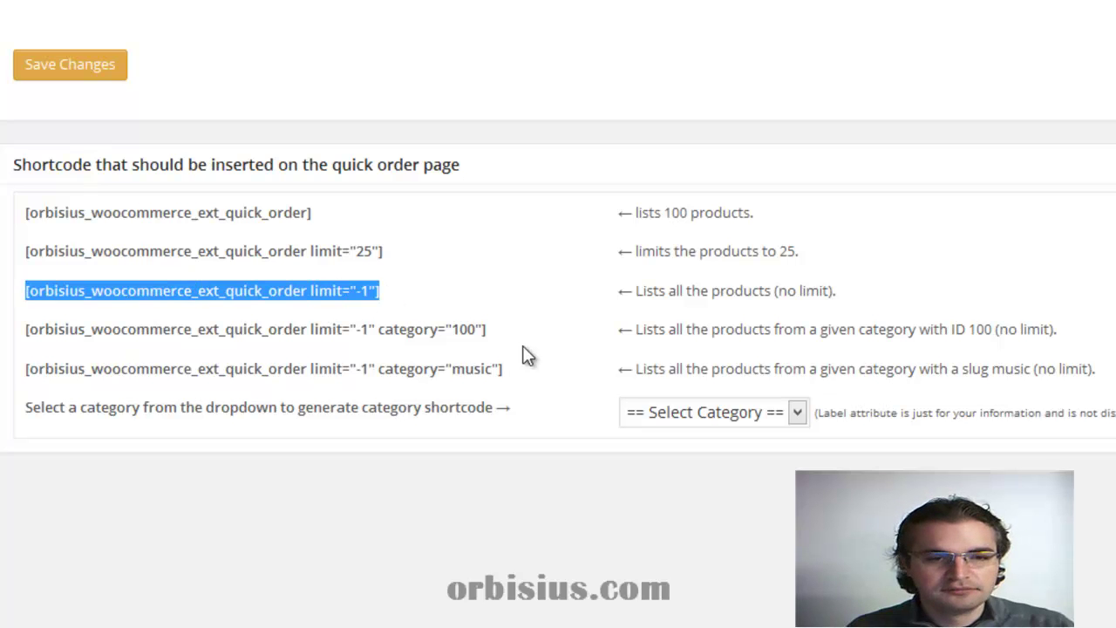
drag(495, 330, 349, 328)
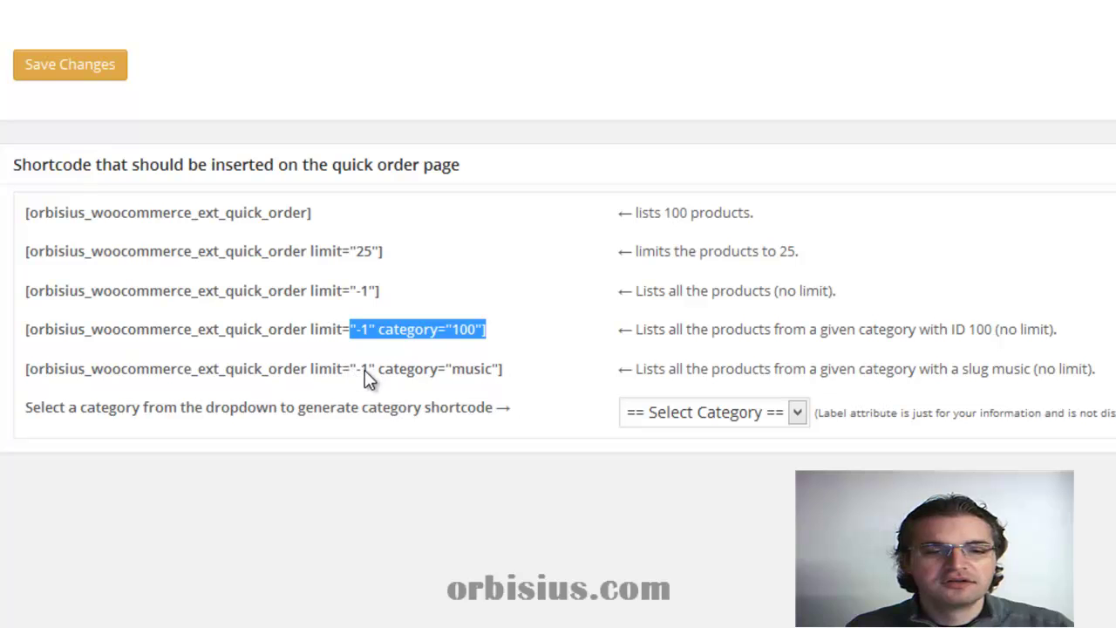
drag(312, 368, 375, 375)
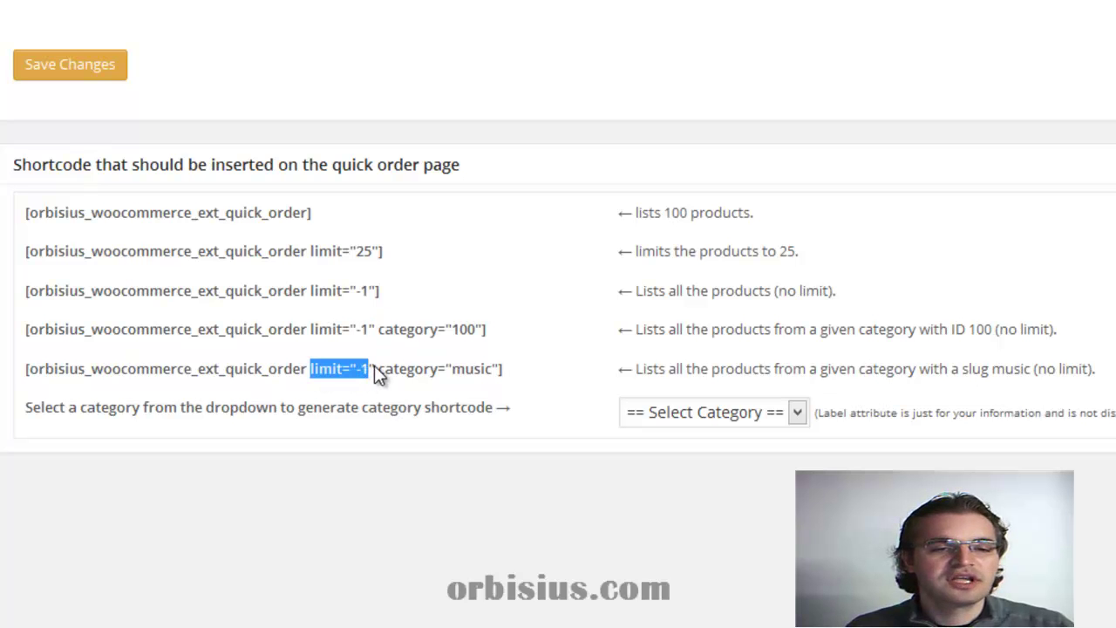
click(484, 412)
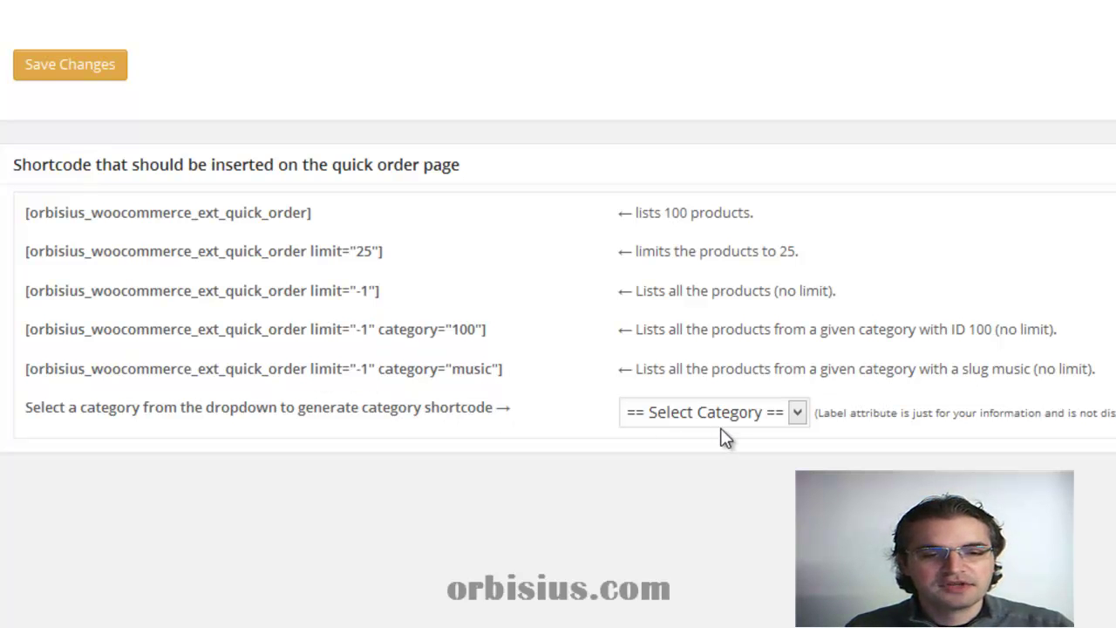
Generate the Clothing category shortcode (category="34") and select it for copying
click(711, 416)
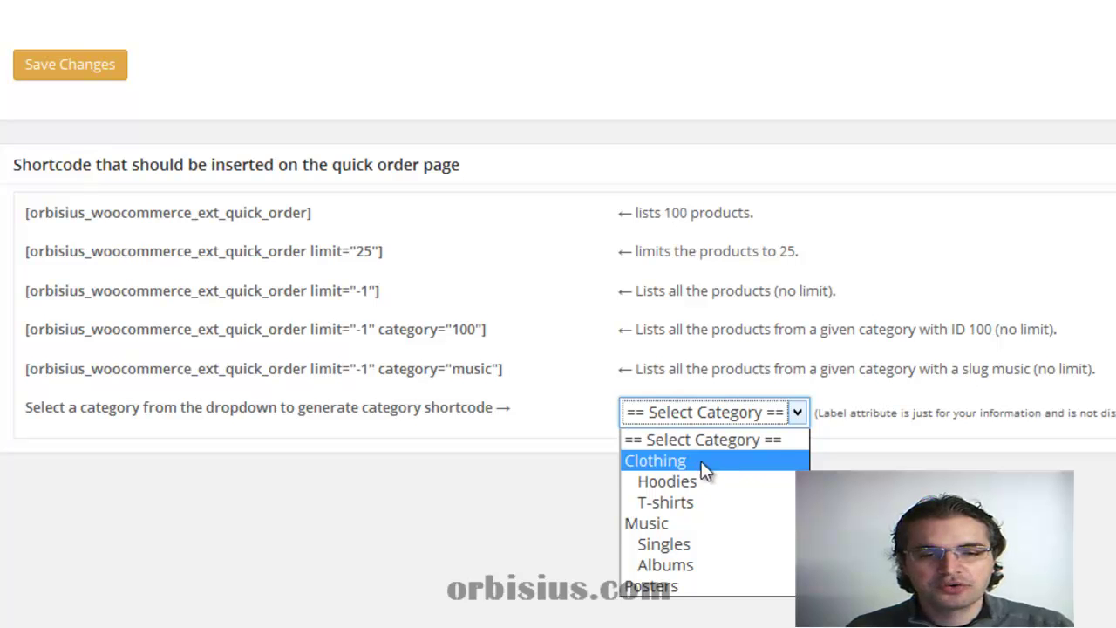
click(664, 523)
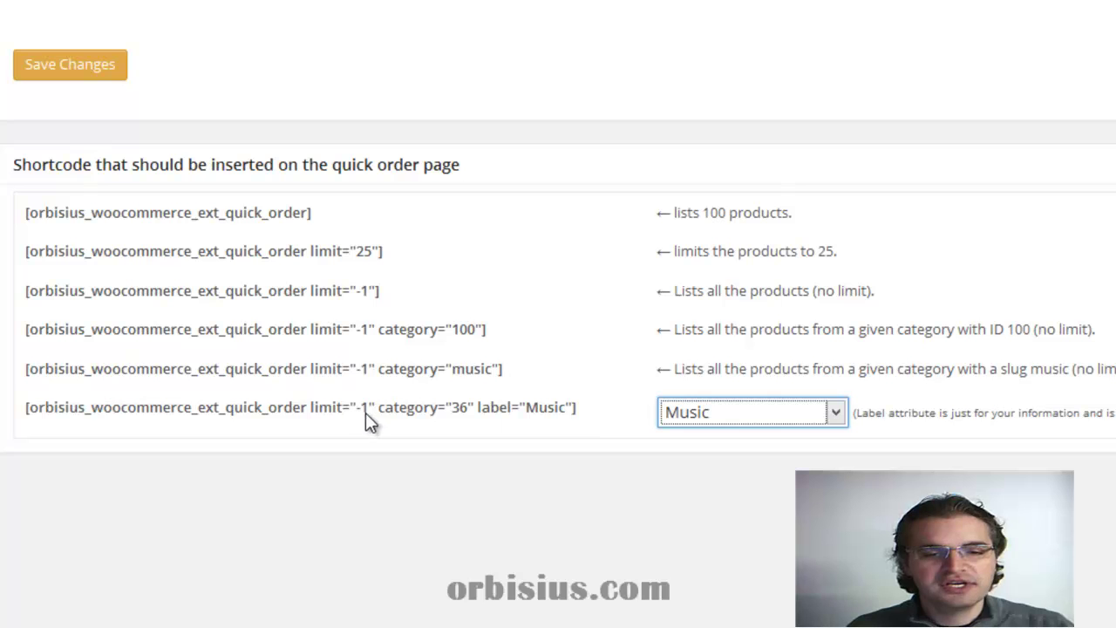
drag(88, 412, 583, 417)
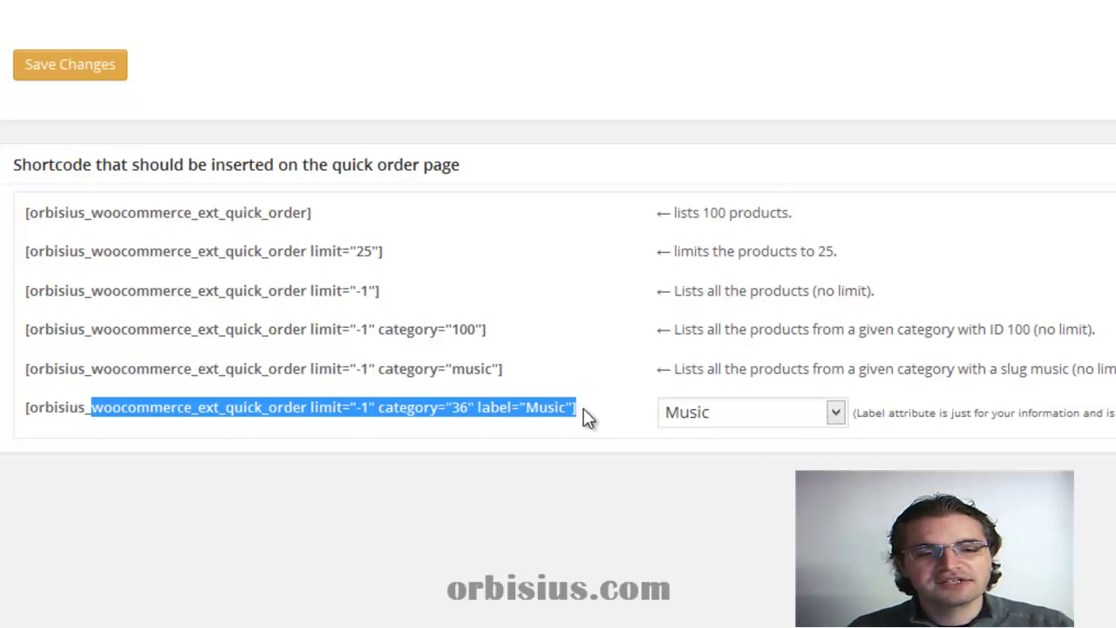
click(690, 412)
click(702, 454)
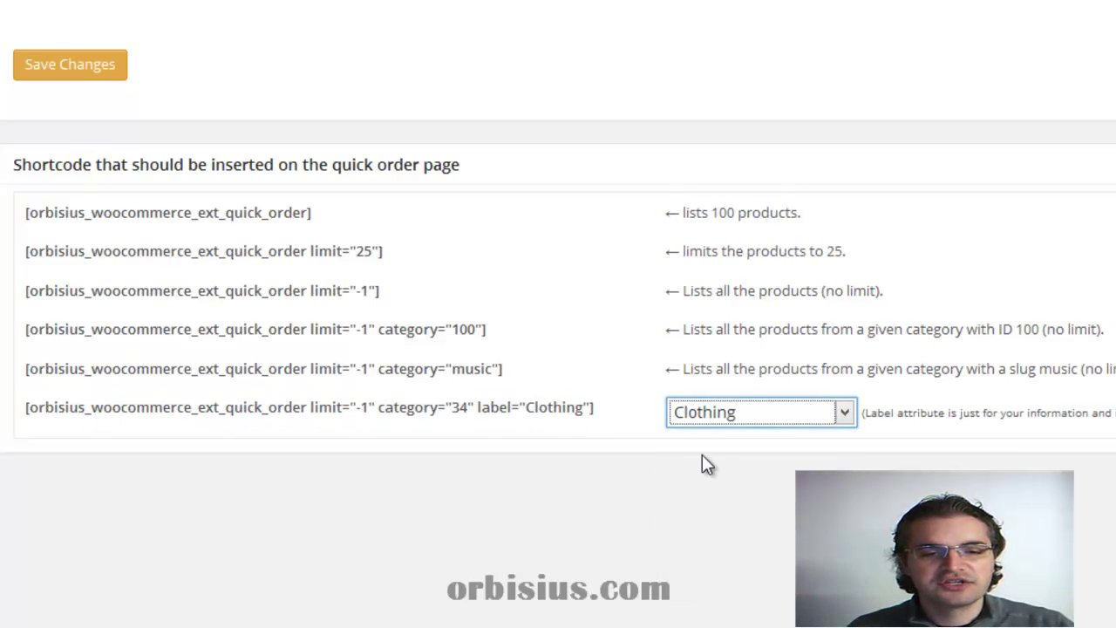
click(710, 416)
click(708, 482)
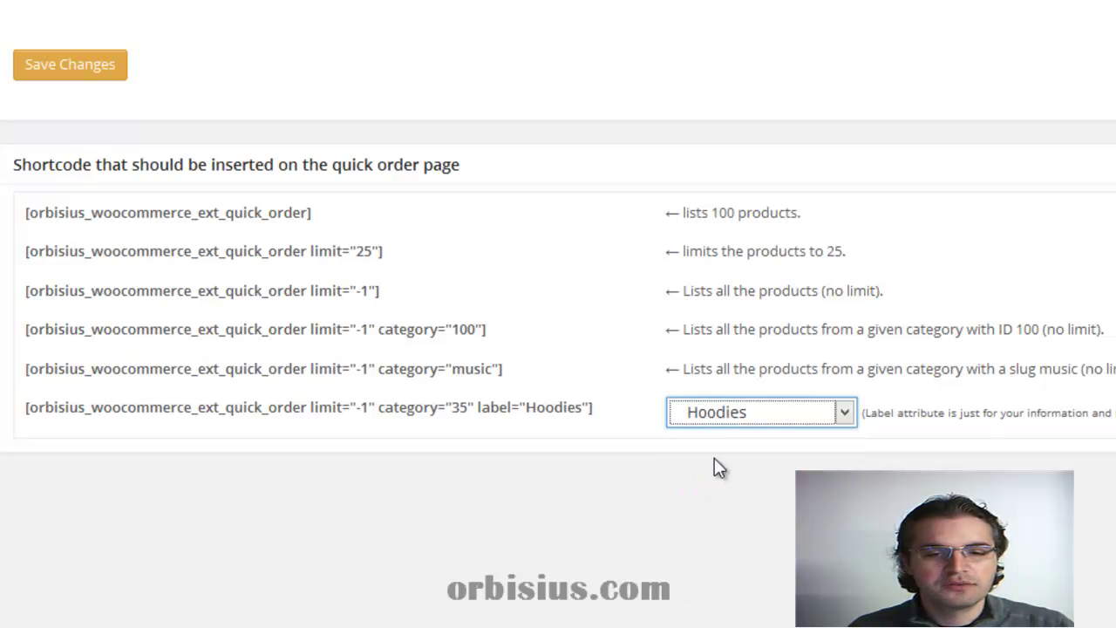
click(719, 417)
click(709, 459)
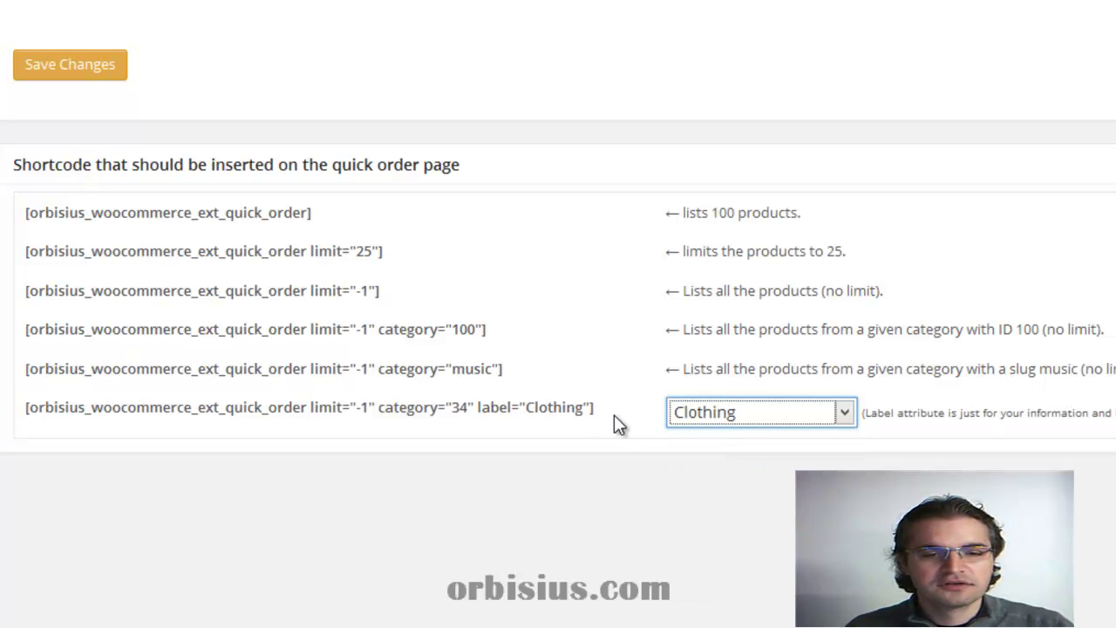
drag(609, 410, 27, 401)
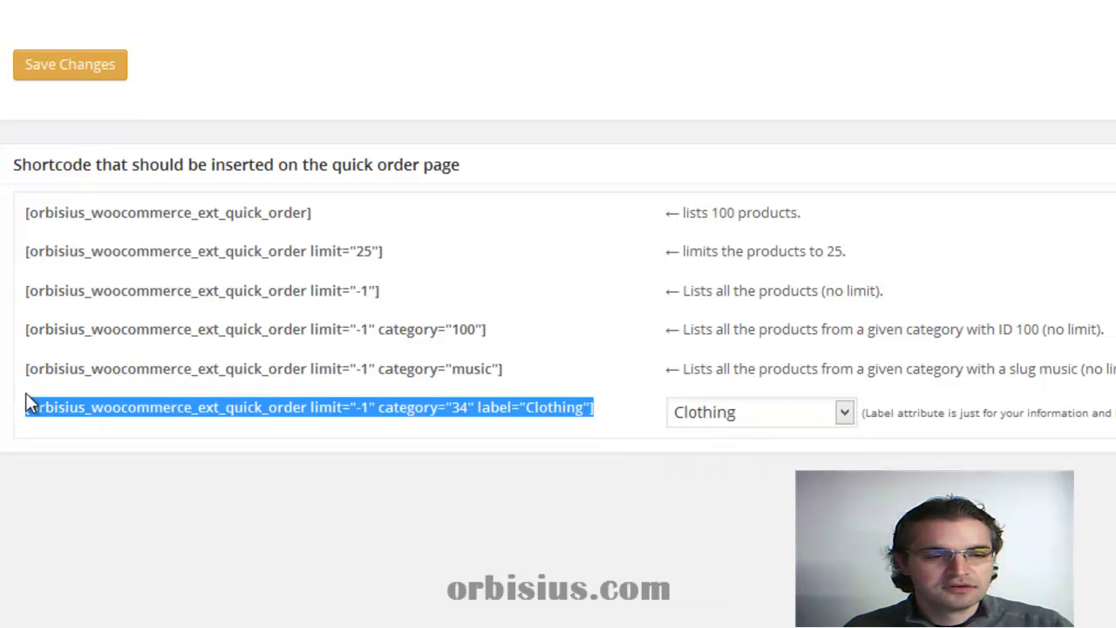
right_click(171, 415)
Copy the Clothing shortcode and paste it into the body of a new page
click(216, 101)
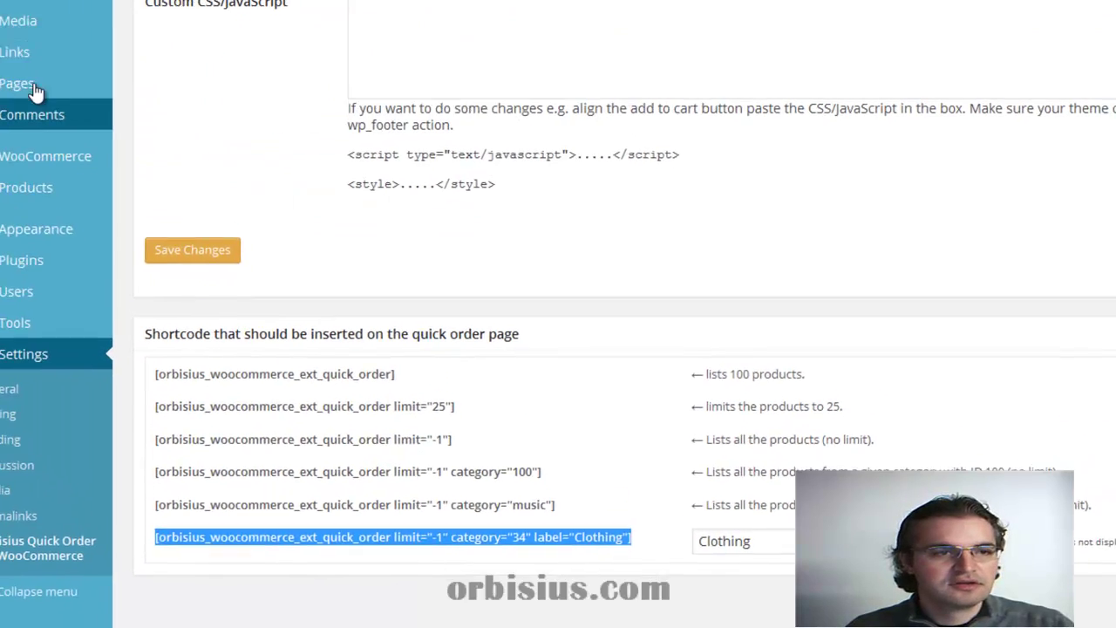
mouse_move(35, 87)
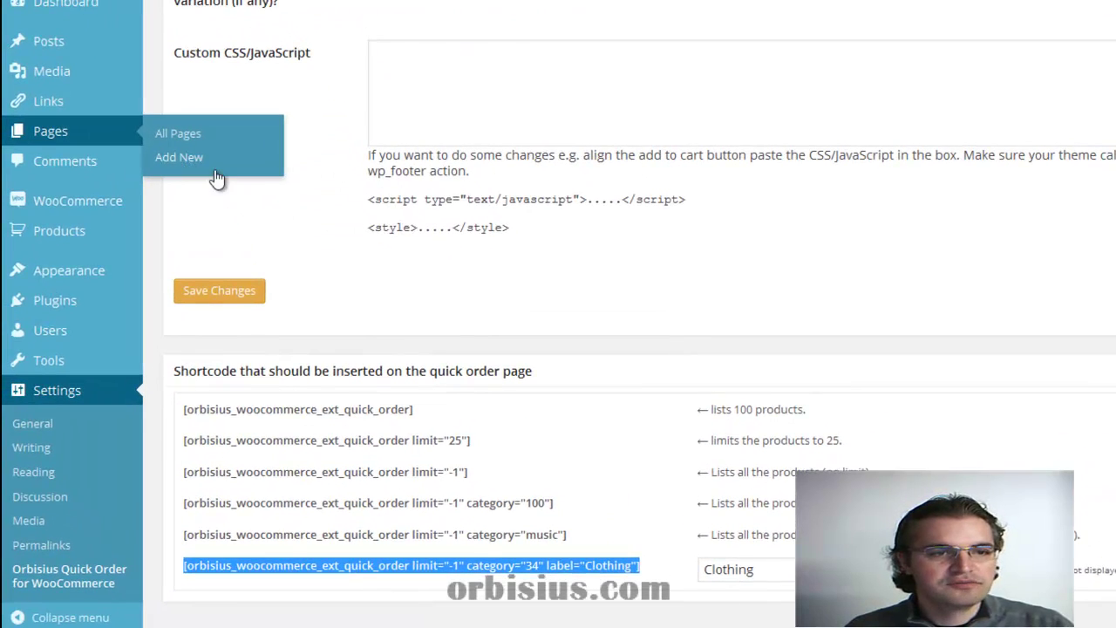
click(214, 173)
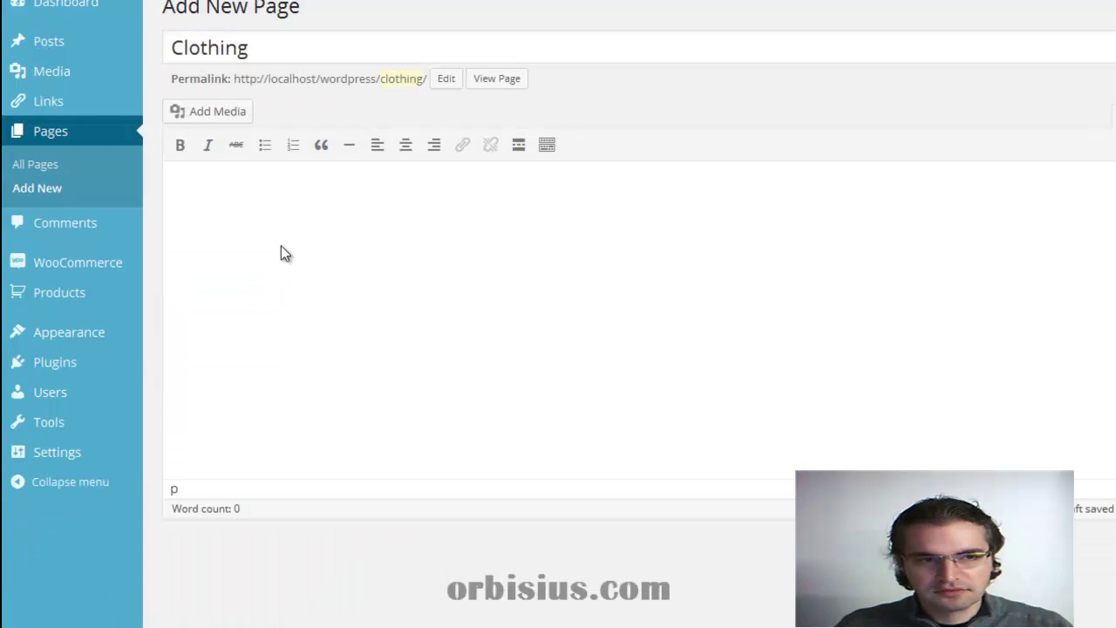
click(281, 245)
key(ctrl+v)
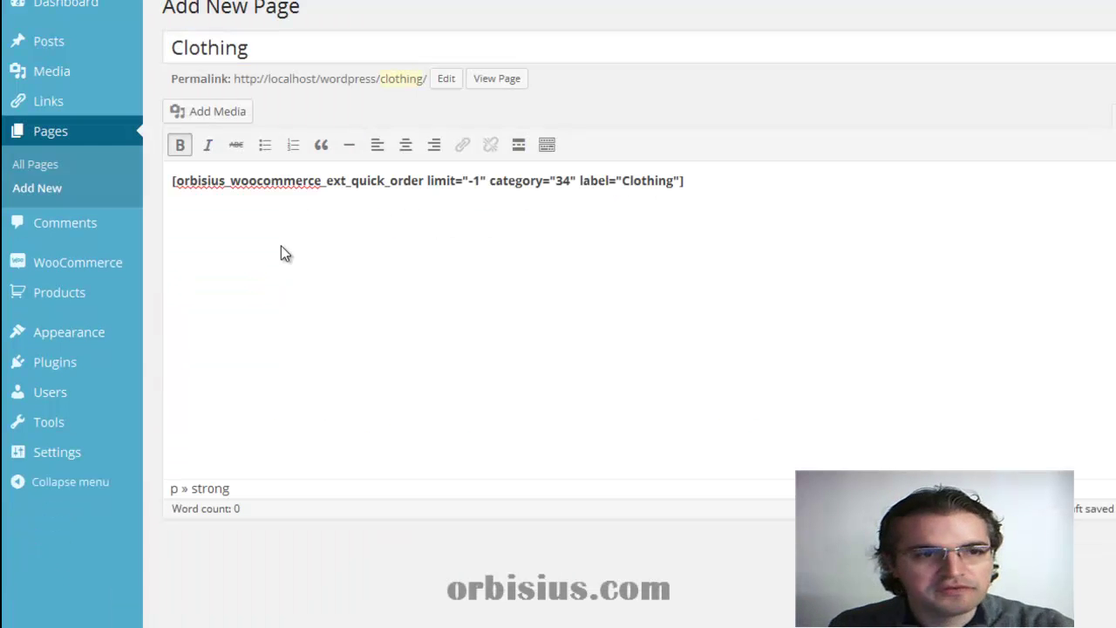
Remove bold from the shortcode, set the parent page to Shop, and publish
drag(720, 181, 143, 174)
click(180, 145)
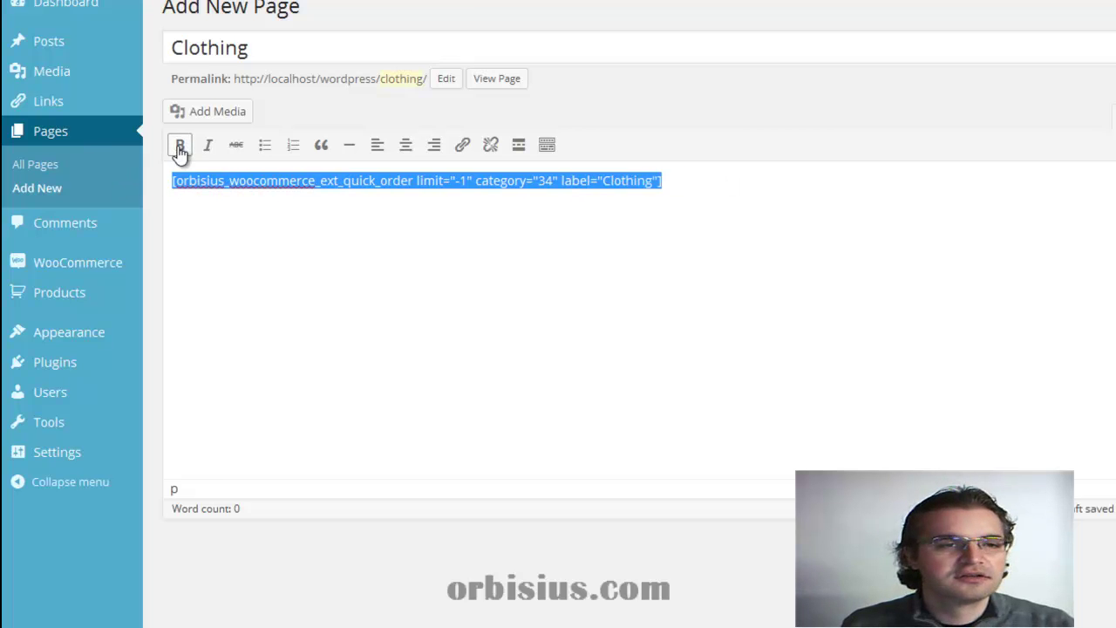
click(741, 230)
click(1005, 307)
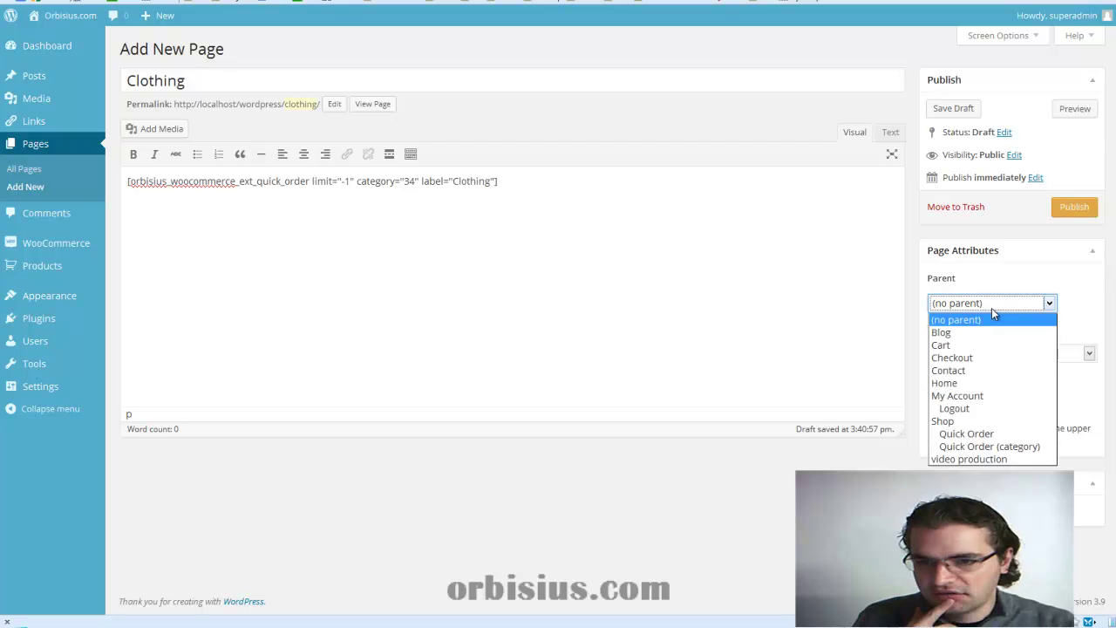
click(968, 433)
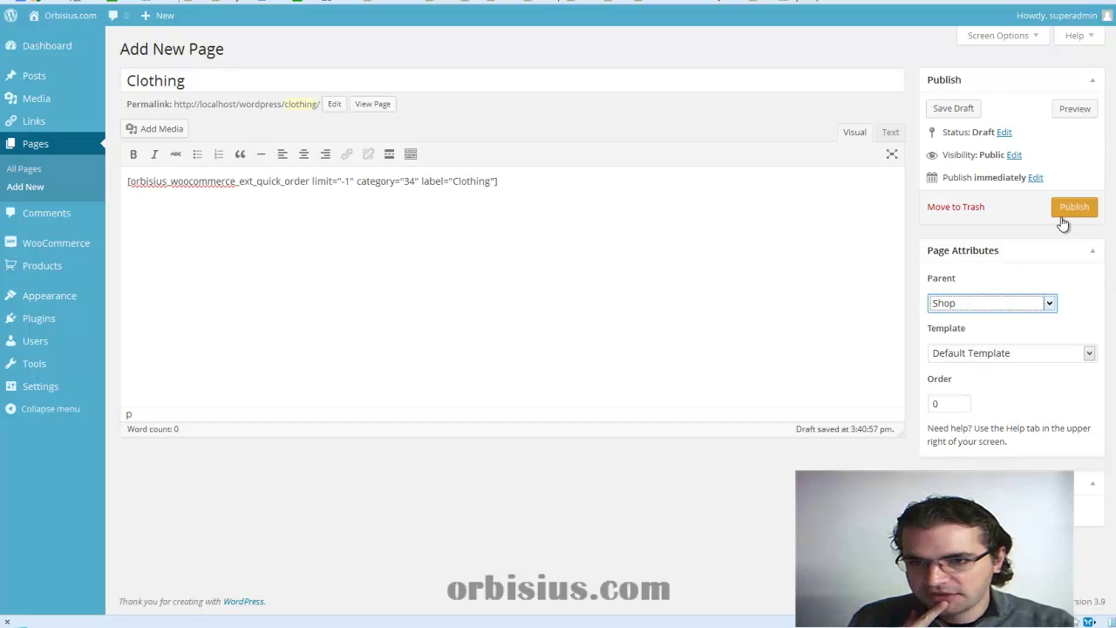
click(1071, 209)
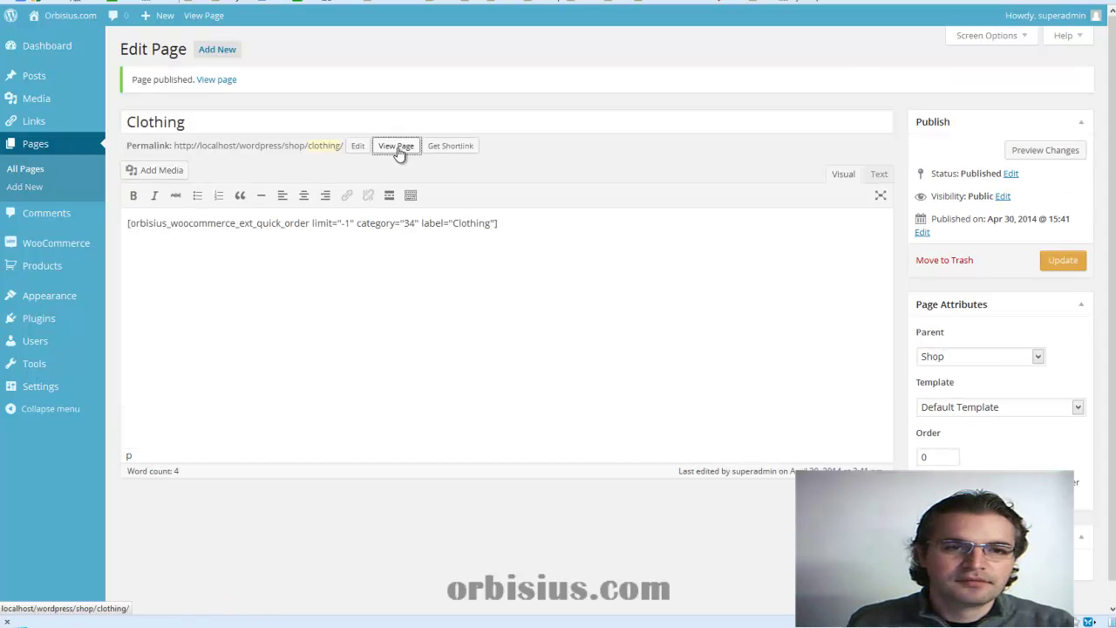
On the live Clothing page, enter quantity 1 for Happy Ninja and 5 for Ninja Silhouette tees
click(394, 146)
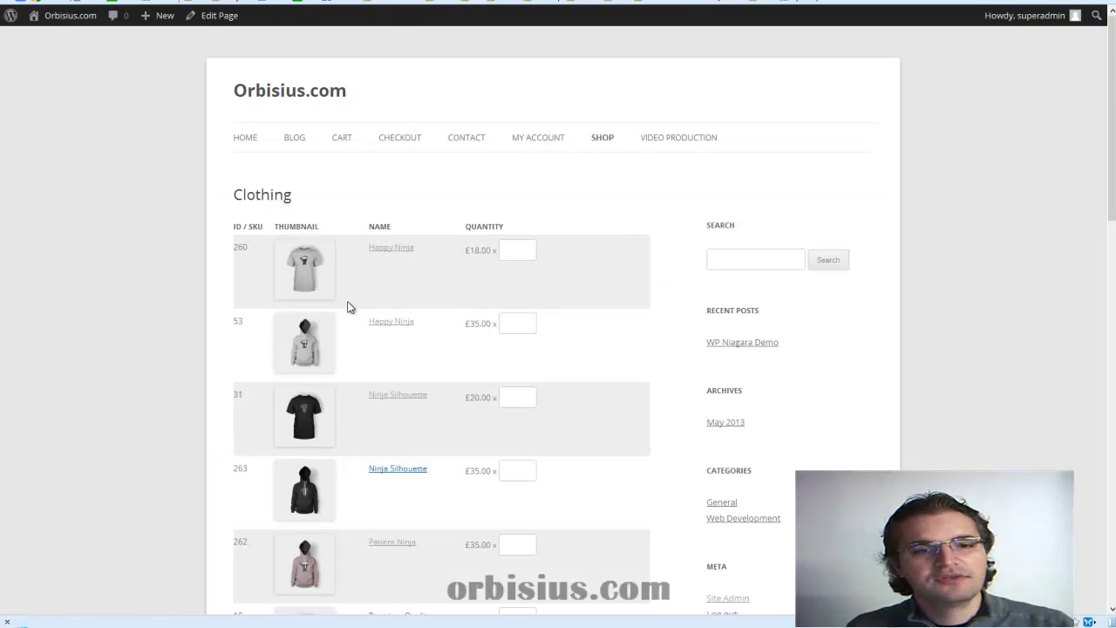
scroll(347, 312, down, 3)
scroll(399, 326, down, 3)
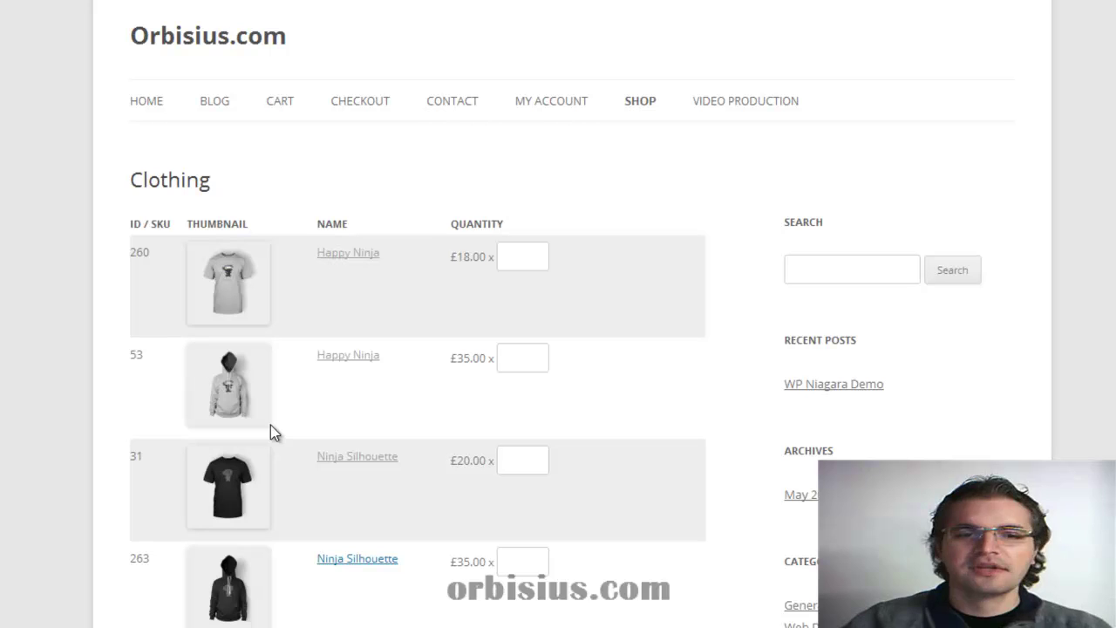
click(514, 256)
text(1)
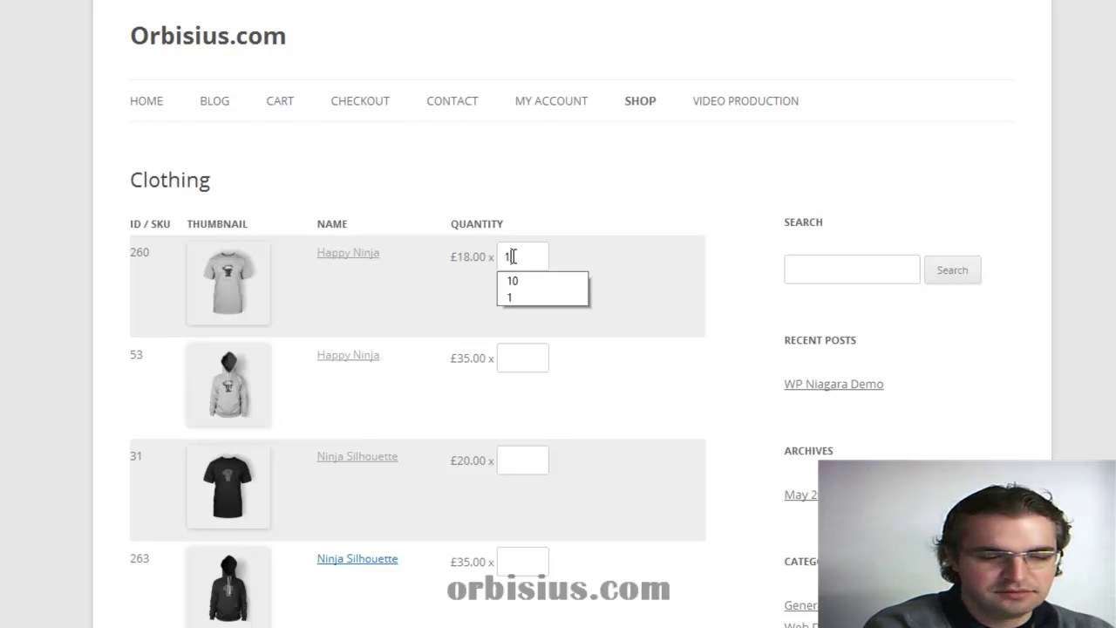
click(510, 462)
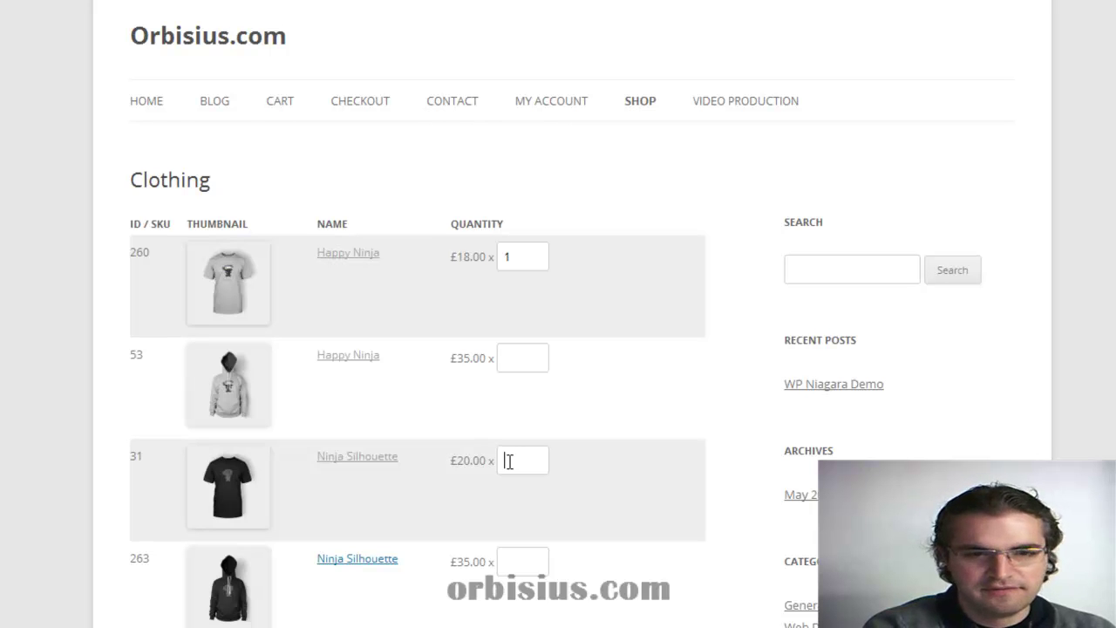
text(4)
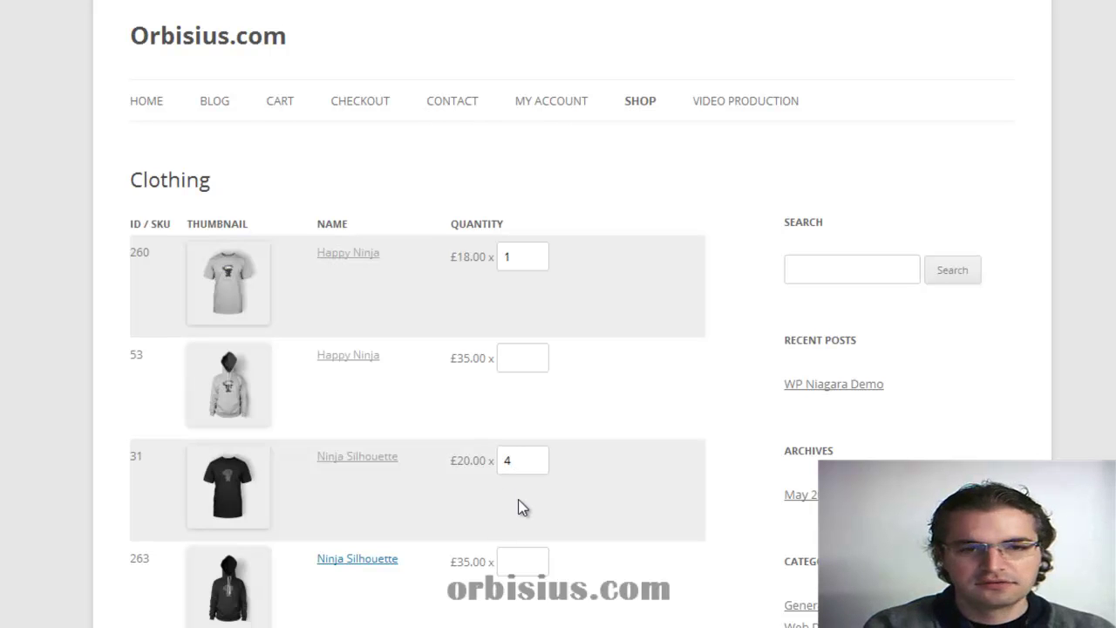
key(BackSpace)
text(5)
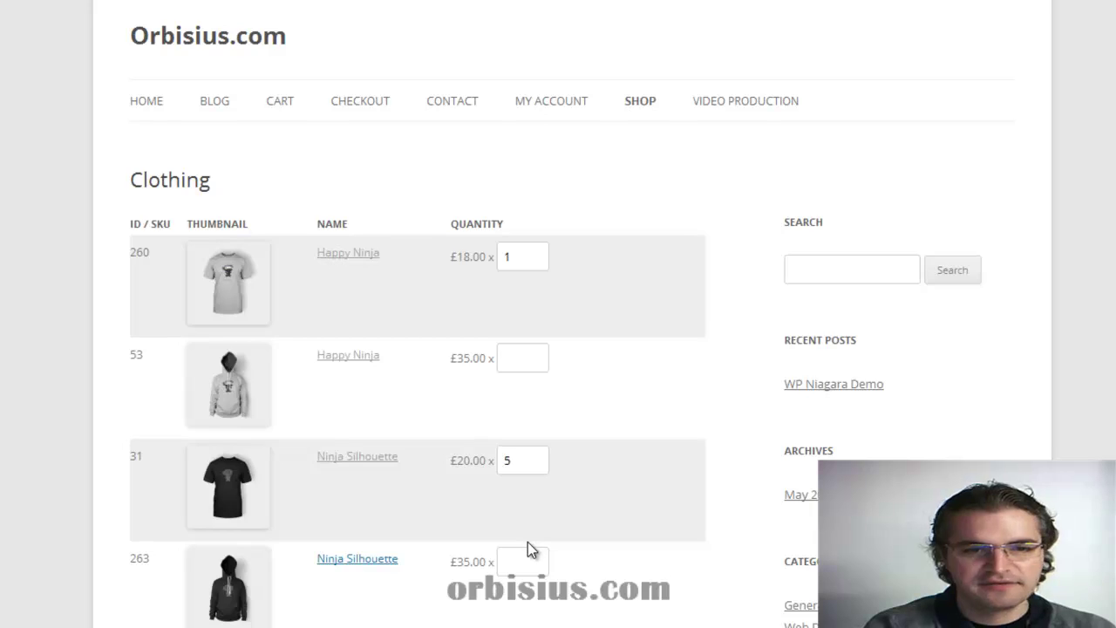
Enter quantity 1 for the Woo Logo tee and 2 for the Woo Ninja hoodie
scroll(532, 549, down, 4)
scroll(541, 551, down, 4)
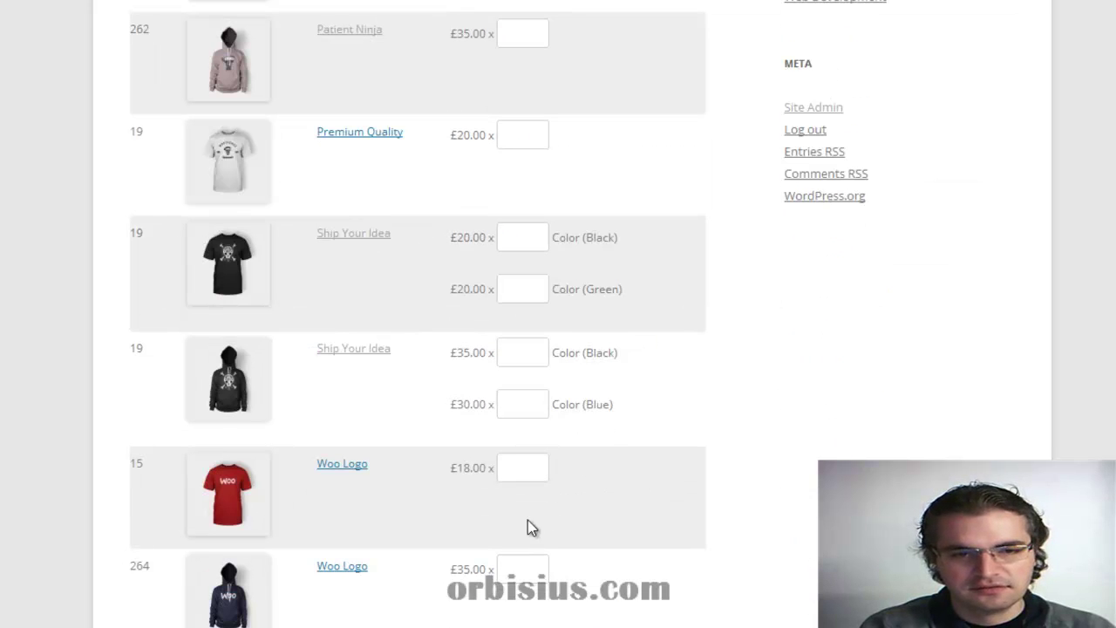
click(515, 473)
text(1)
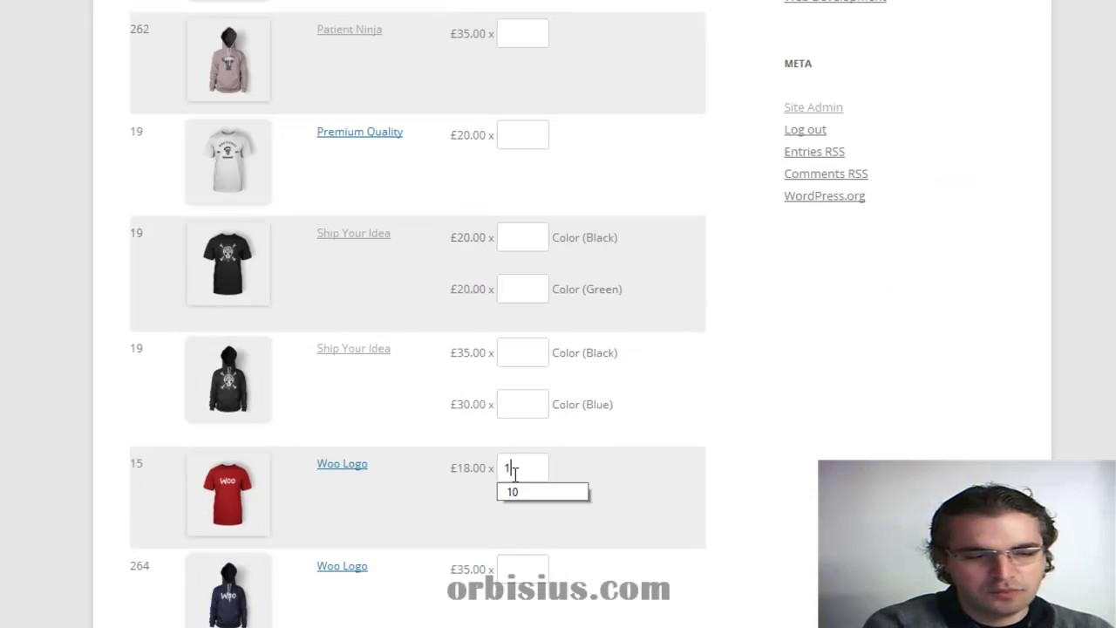
scroll(549, 567, down, 5)
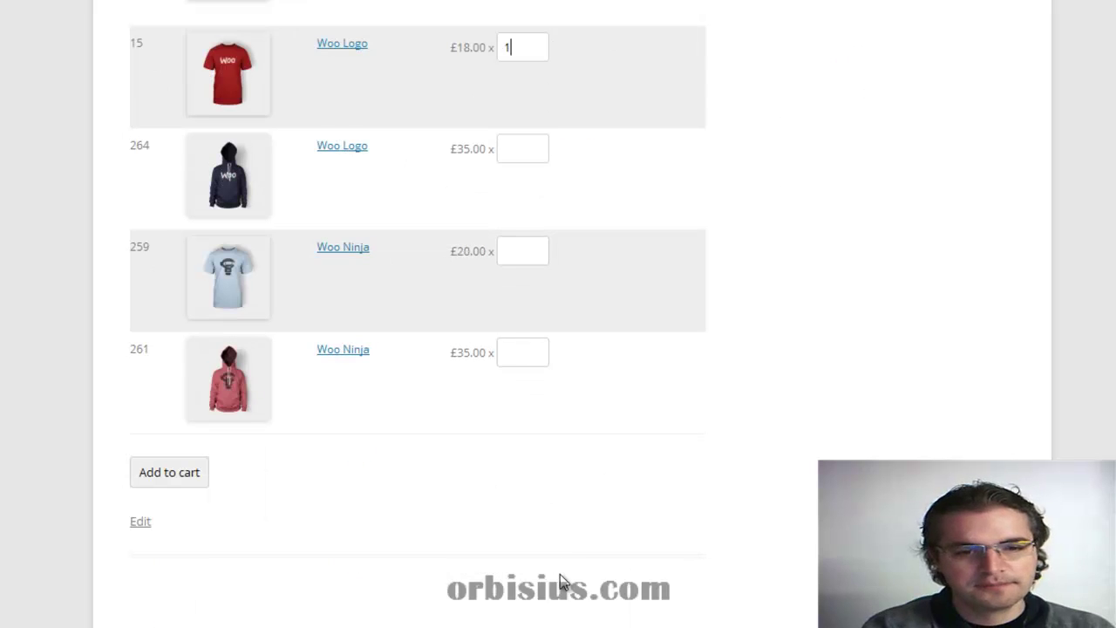
click(520, 363)
text(2)
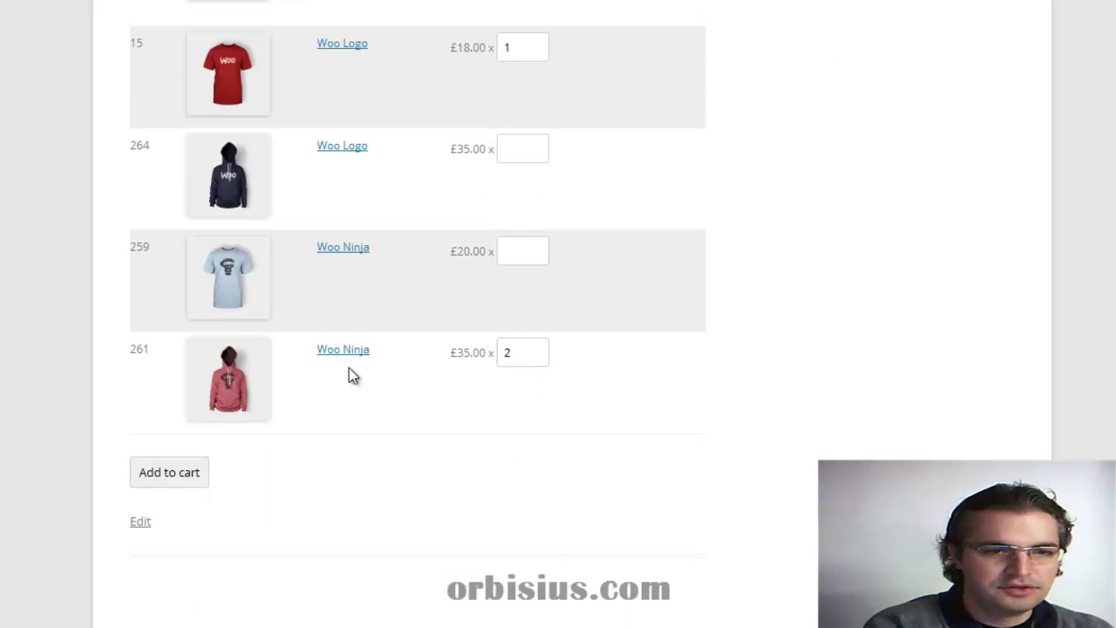
Add the four items to the cart and review the £206.00 total with free shipping
click(192, 479)
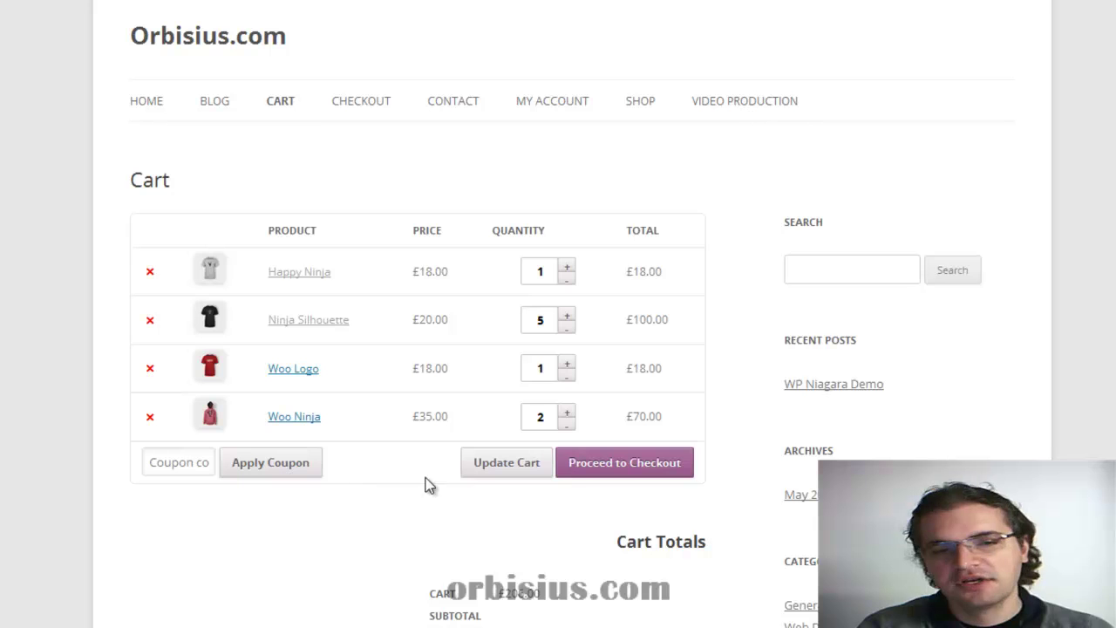
scroll(624, 482, down, 1)
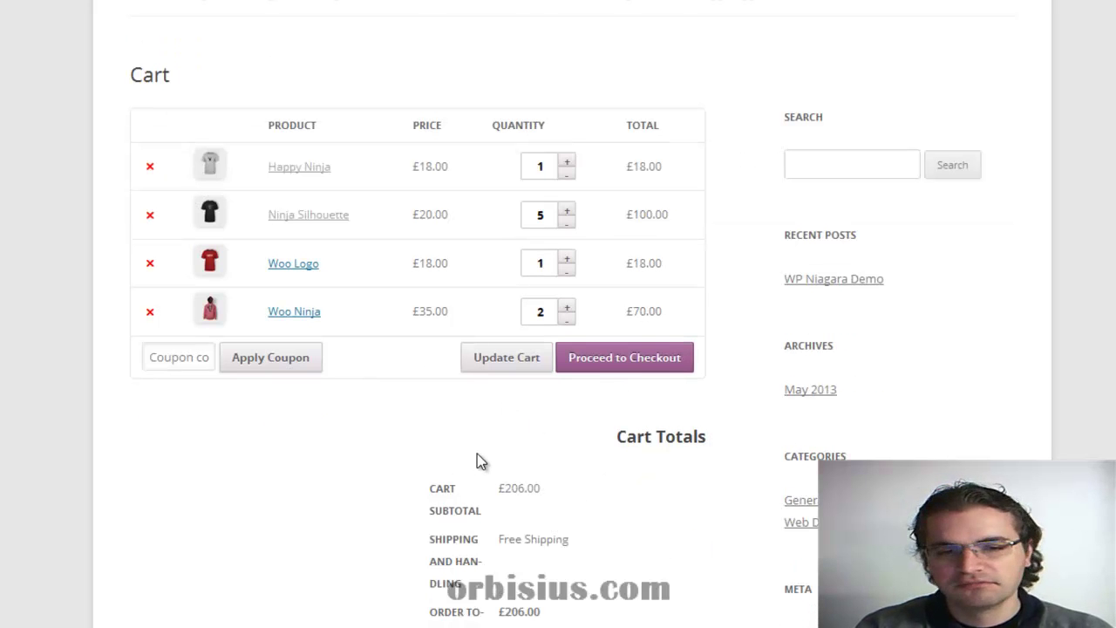
scroll(477, 454, down, 2)
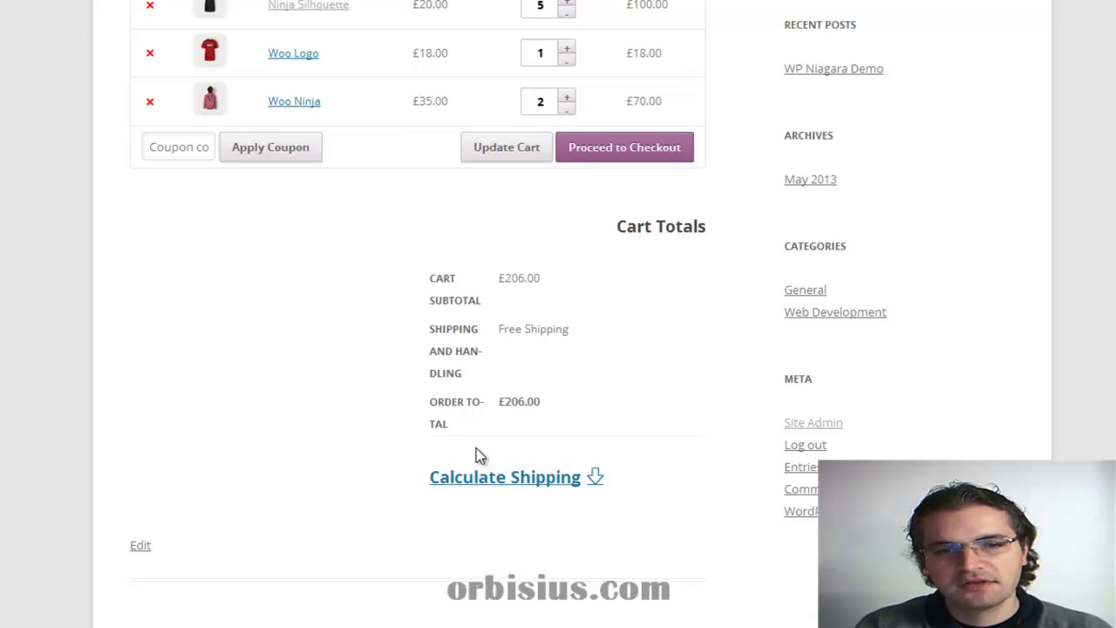
scroll(462, 452, up, 3)
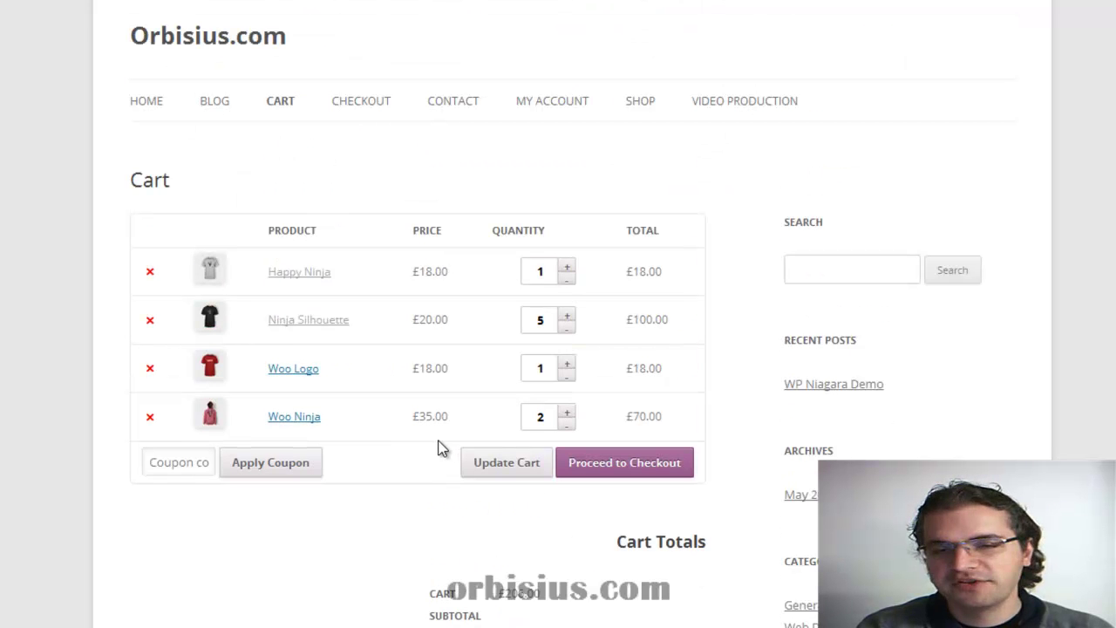